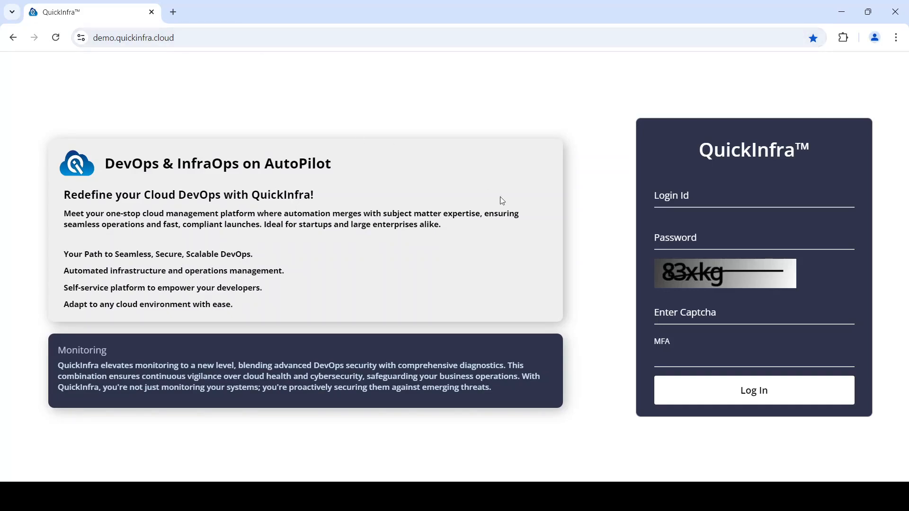
Sign in with the admin login ID, the account password and the captcha text shown
left_click(666, 196)
type("admin")
key("Tab")
type("•••••••")
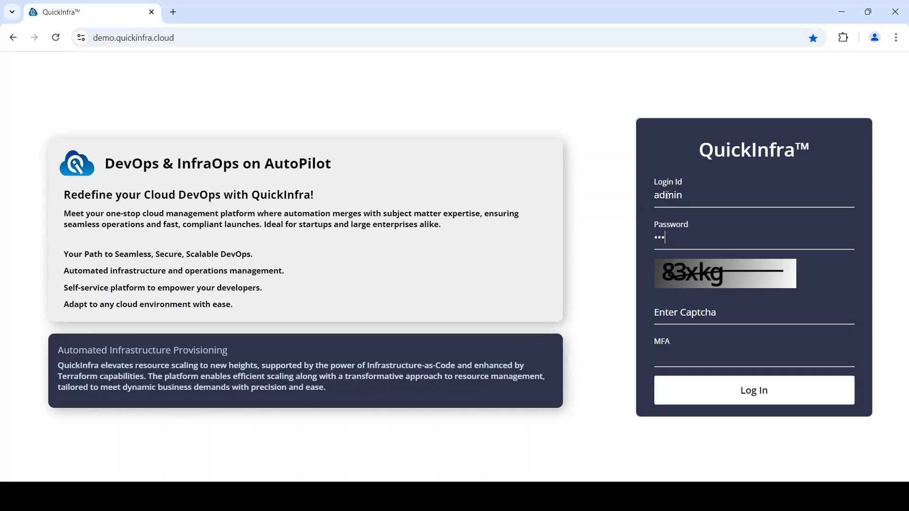
key("Tab")
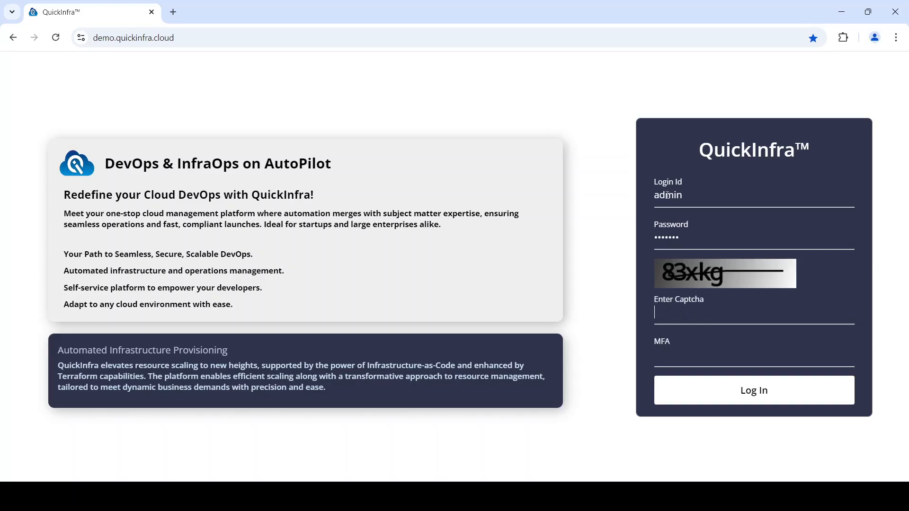
type("83xkg")
key("Return")
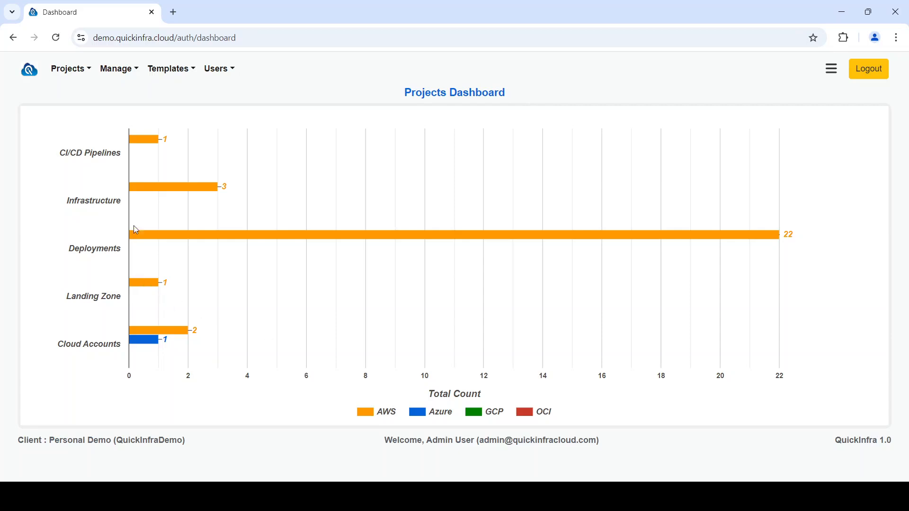
Open the cloud accounts list and view the details of AWS Demo Account-1
left_click(130, 78)
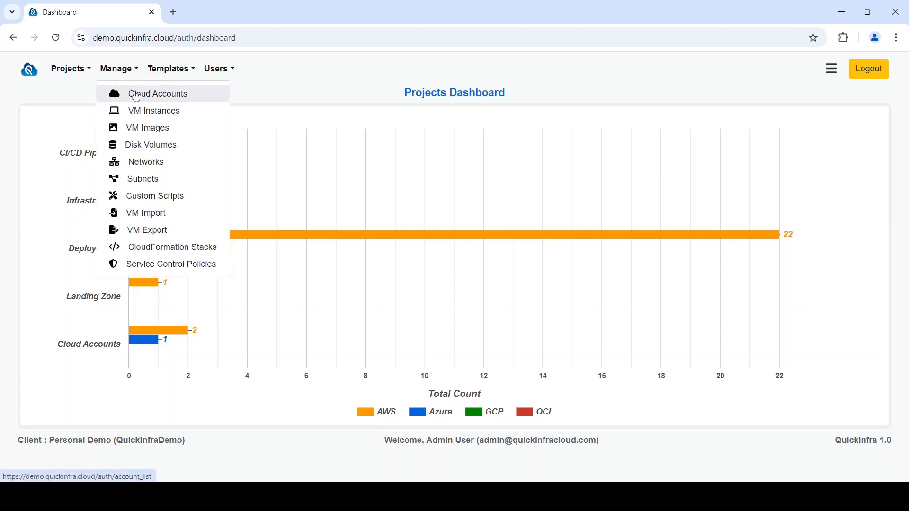
left_click(136, 93)
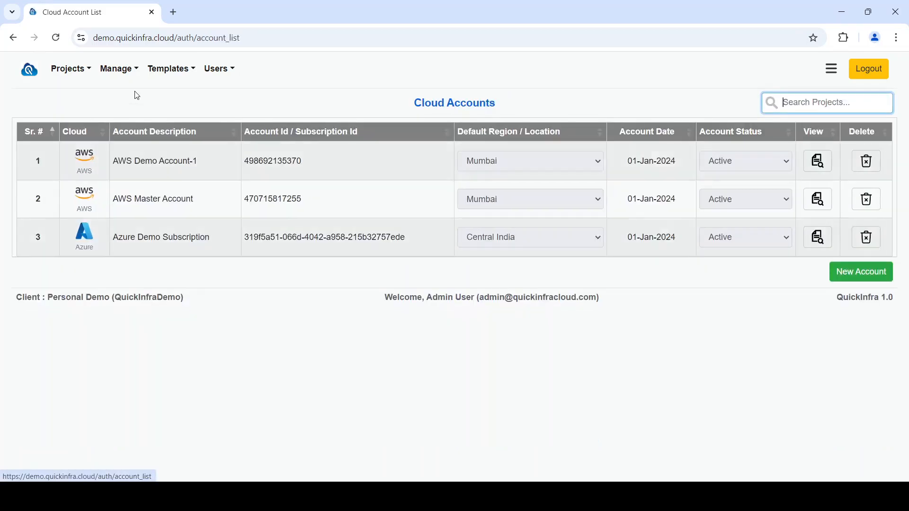
left_click(823, 162)
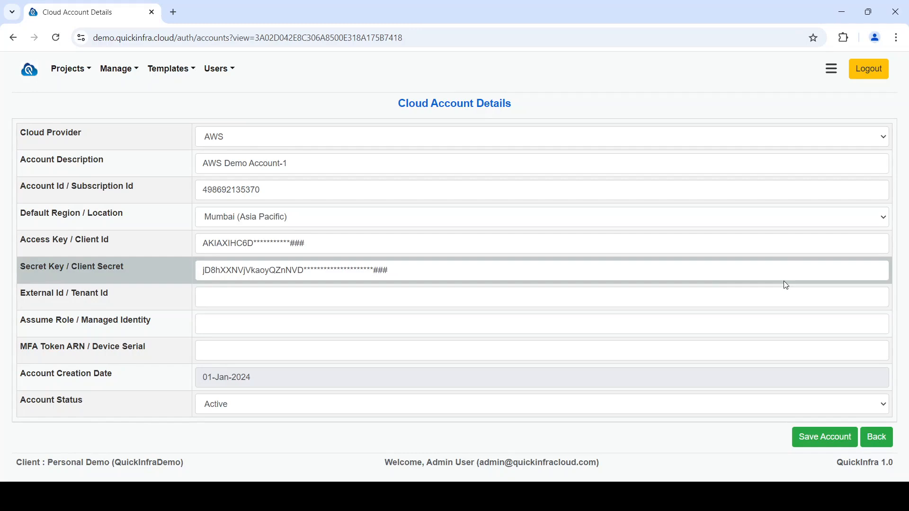
Open the infrastructure templates and browse through the whole template list
left_click(174, 71)
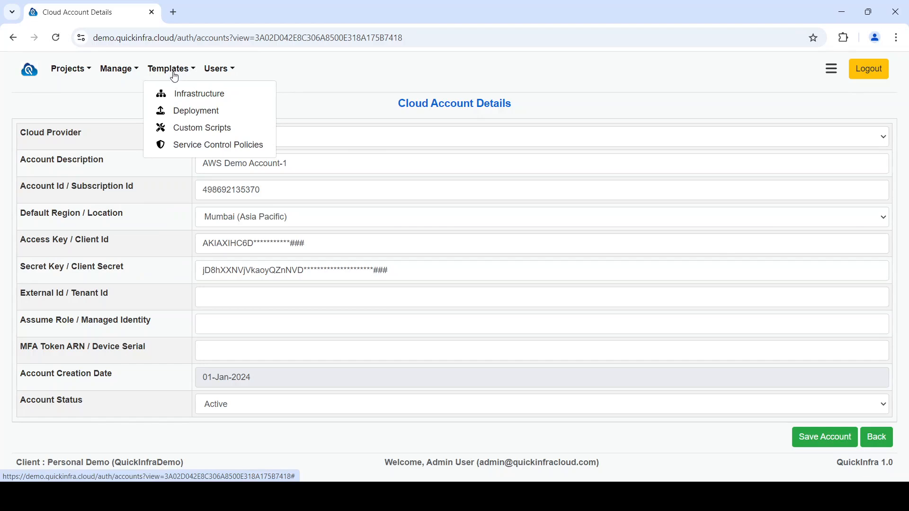
left_click(190, 94)
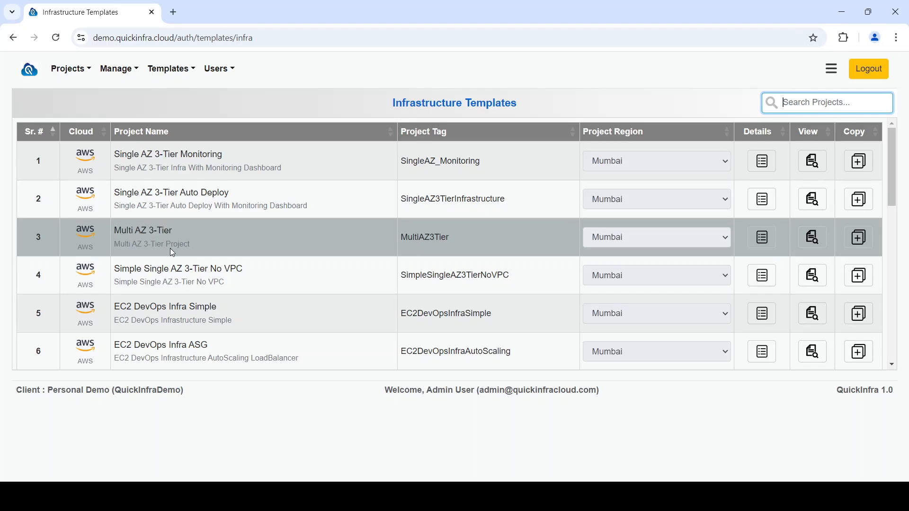
scroll(169, 248, "down", 1)
scroll(171, 249, "down", 1)
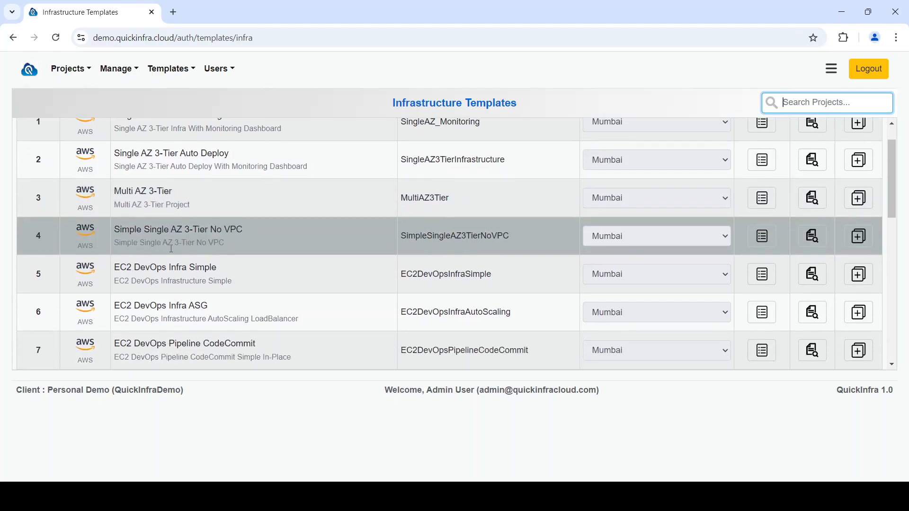
scroll(171, 248, "down", 2)
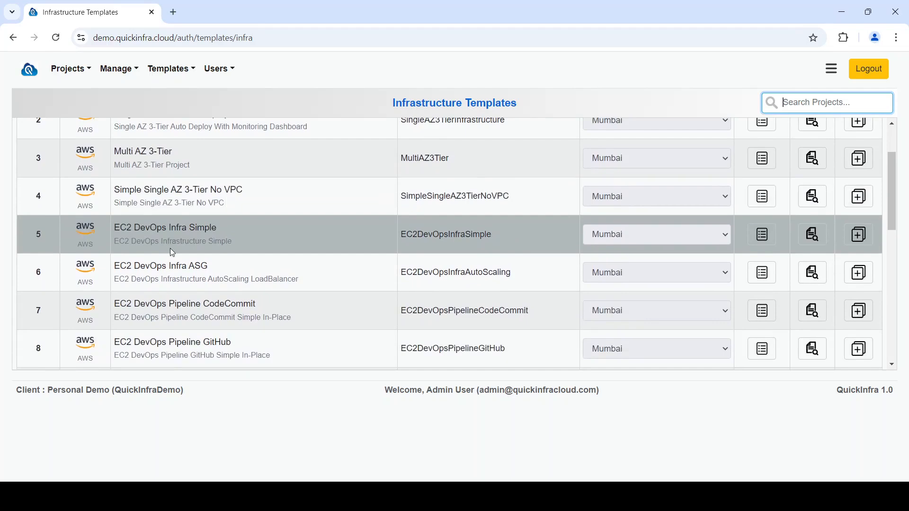
scroll(171, 248, "down", 1)
scroll(171, 248, "down", 1)
scroll(171, 248, "down", 2)
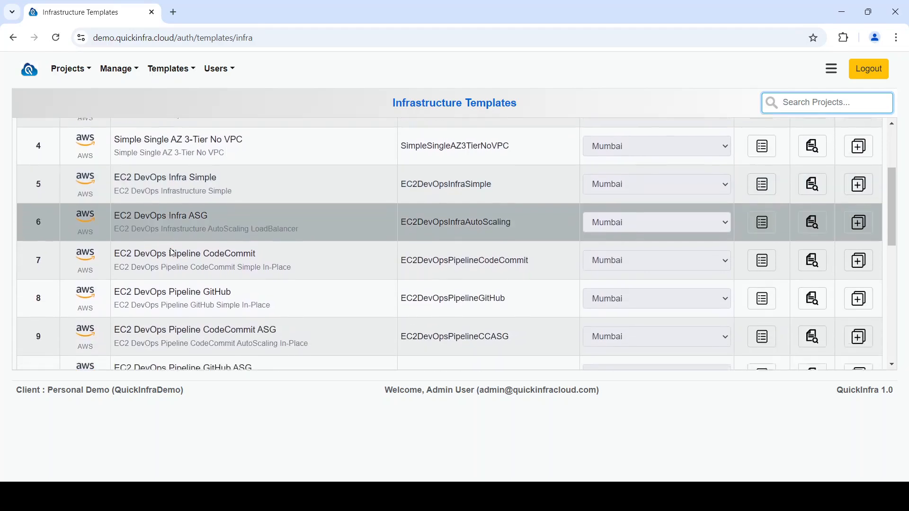
scroll(170, 250, "down", 5)
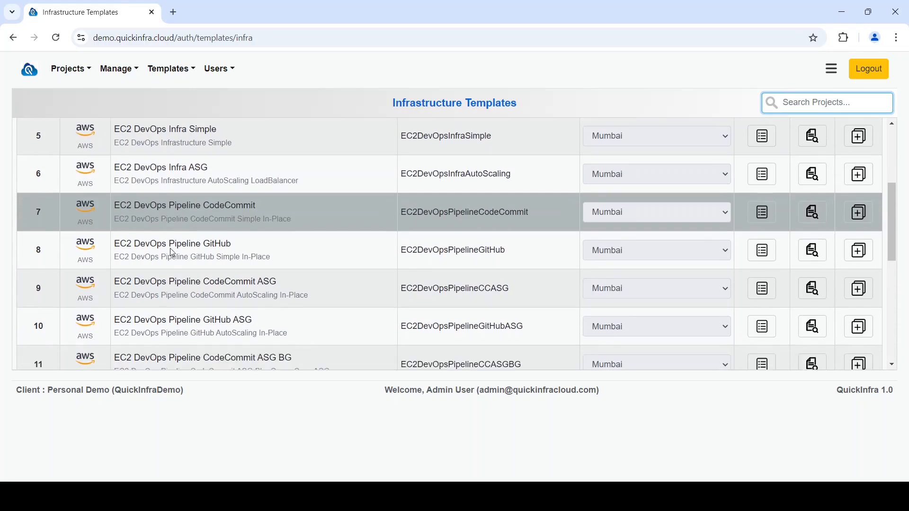
scroll(172, 252, "down", 1)
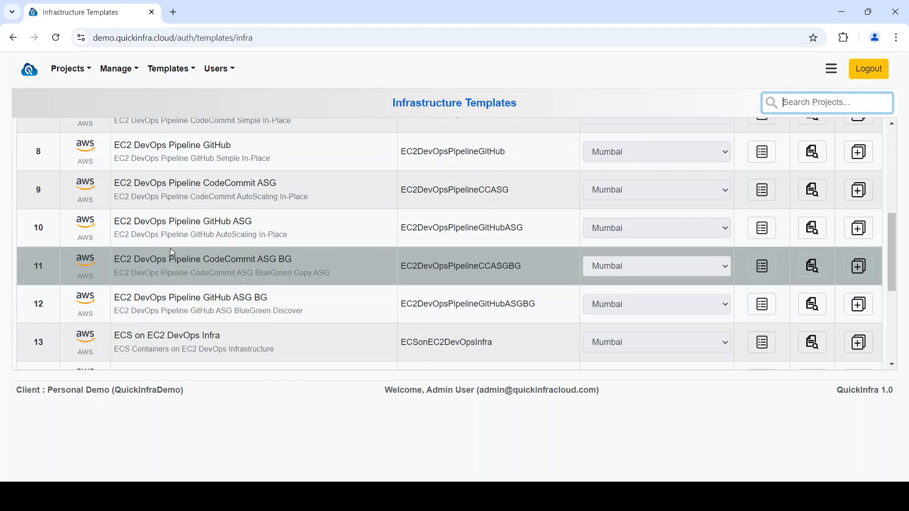
scroll(171, 251, "down", 1)
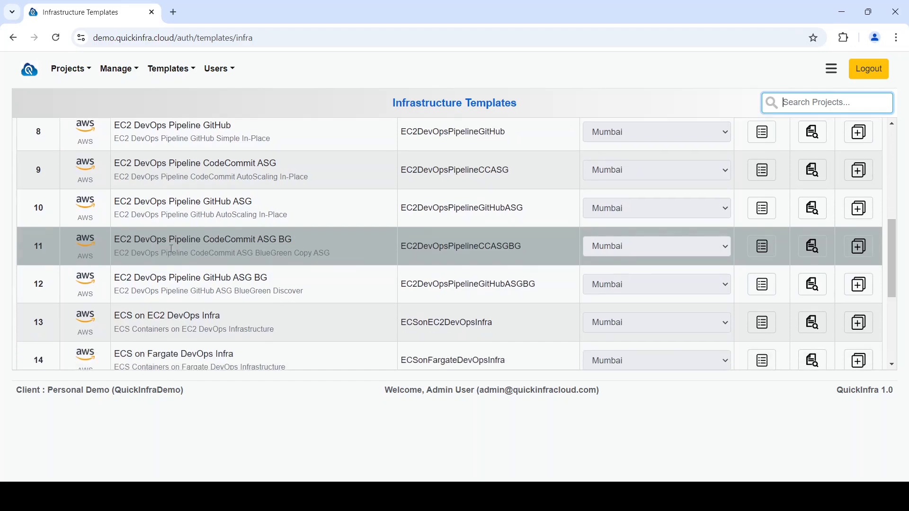
scroll(171, 249, "down", 4)
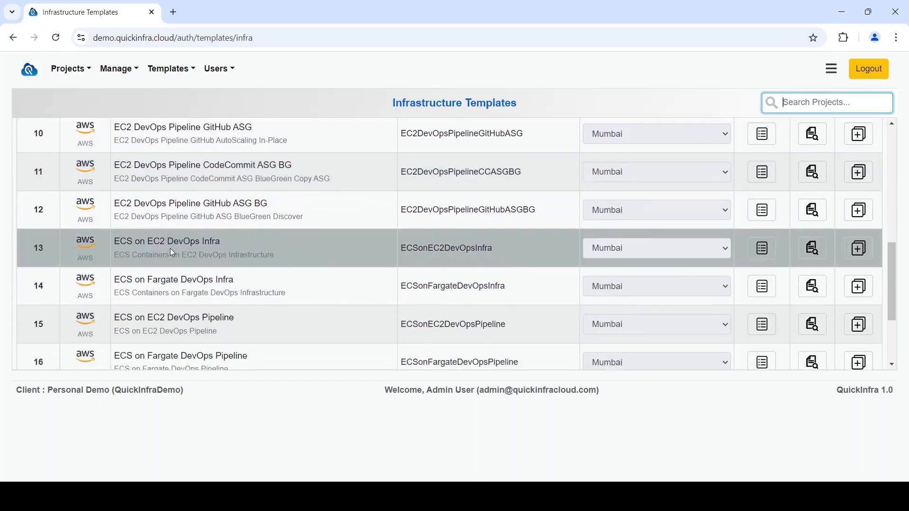
scroll(172, 251, "down", 6)
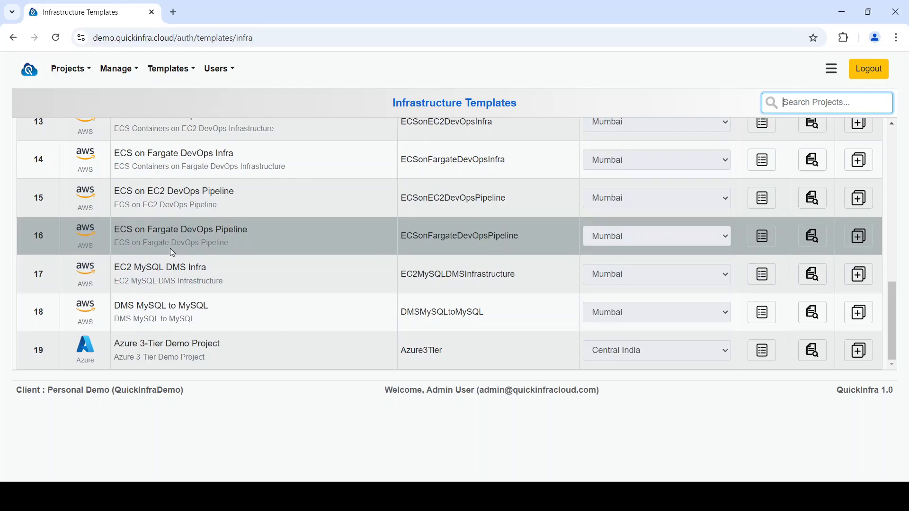
scroll(170, 248, "up", 15)
scroll(171, 249, "up", 5)
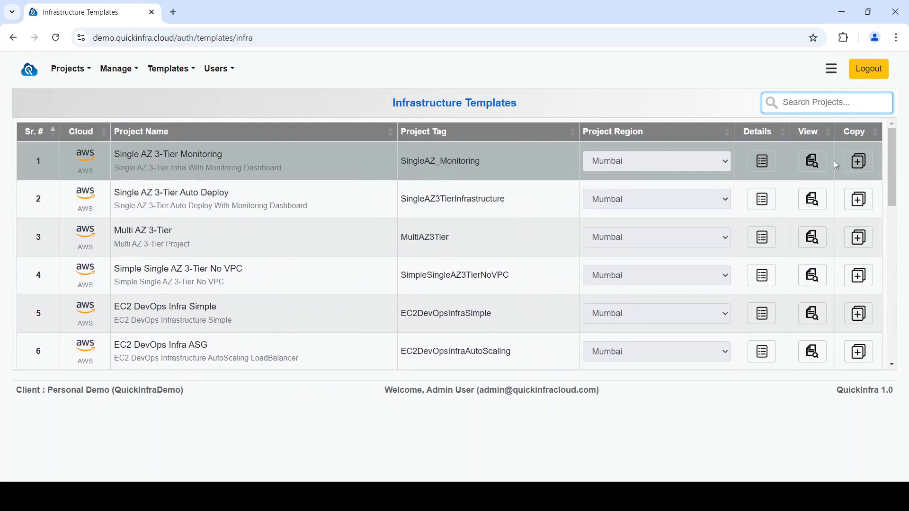
Open the copy dialog for the Single AZ 3-Tier Monitoring template and close it
left_click(850, 165)
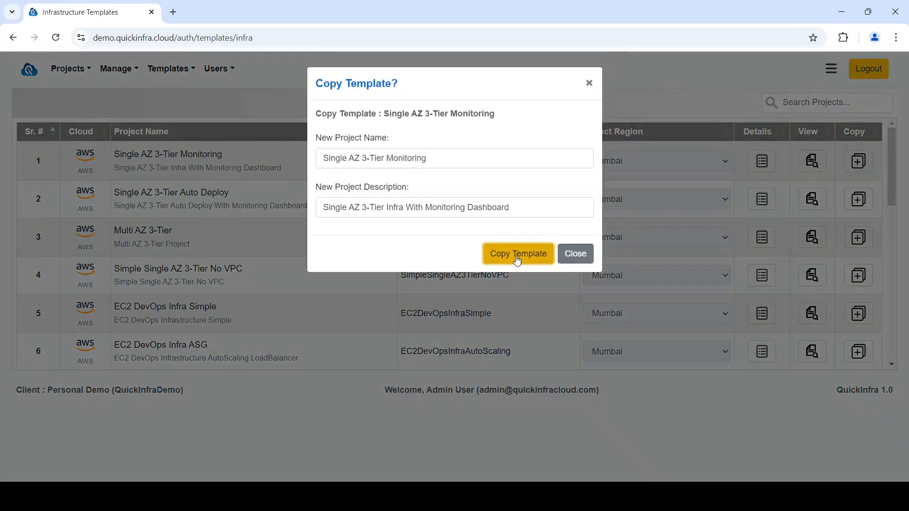
left_click(580, 256)
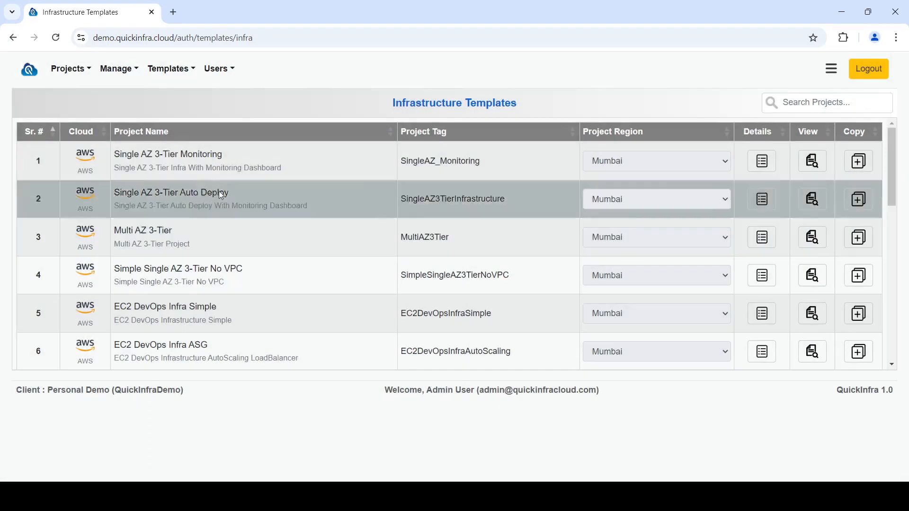
Open the Single AZ 3-Tier Monitoring project, review its services, and choose Auto Scaling Group as the service type to add
left_click(71, 69)
left_click(102, 109)
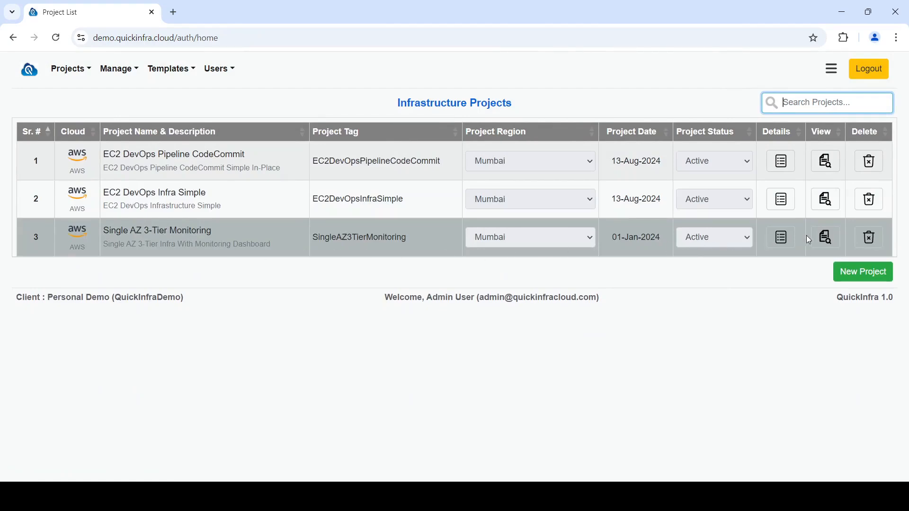
left_click(779, 236)
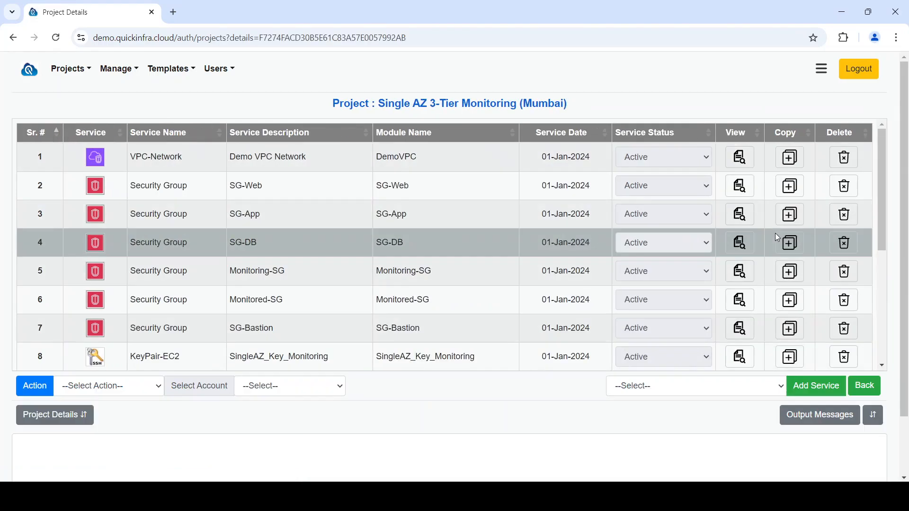
scroll(775, 238, "down", 4)
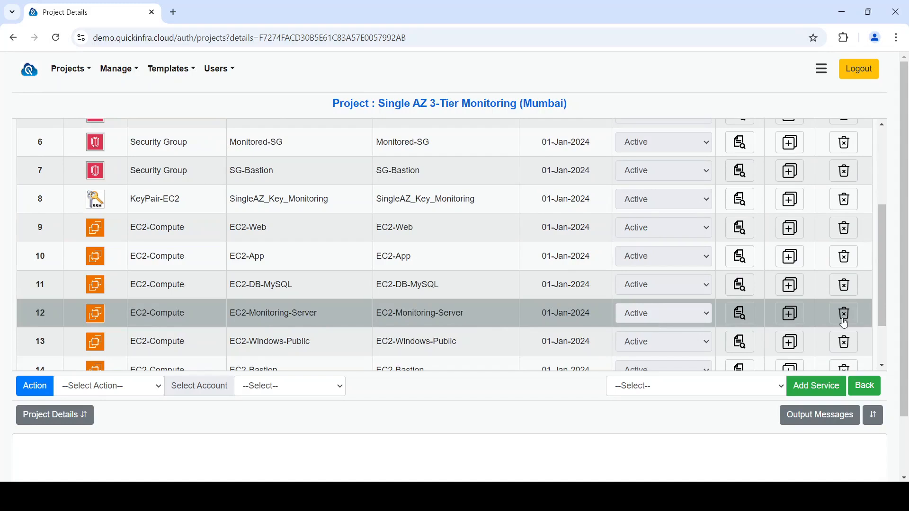
scroll(681, 348, "down", 1)
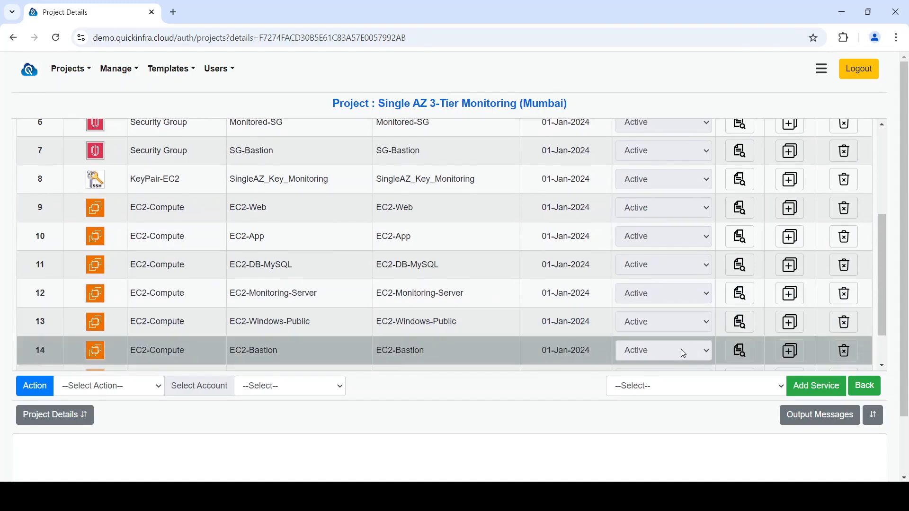
left_click(683, 386)
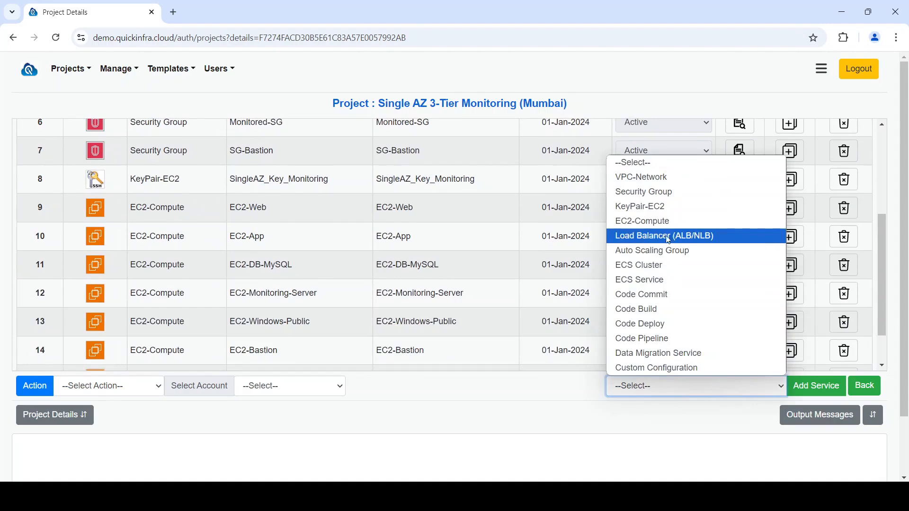
left_click(668, 251)
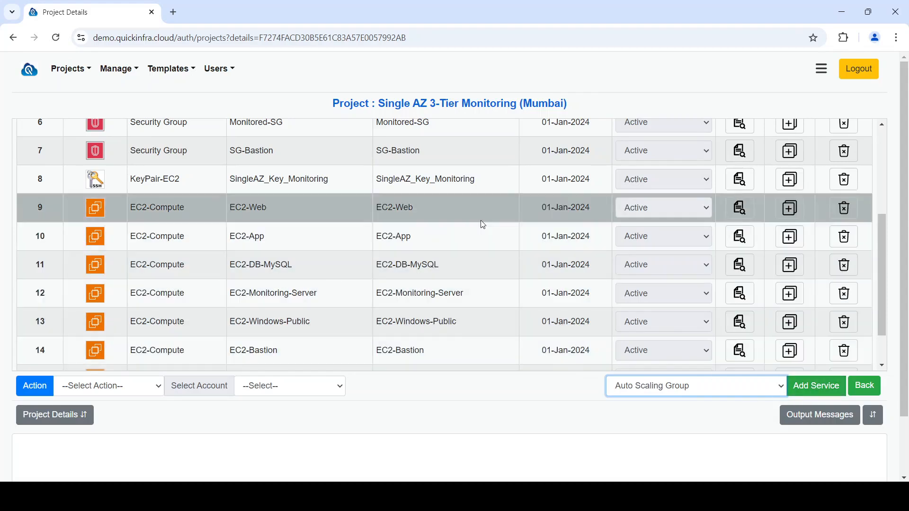
Open the EC2-Web service and set its instance type to c5.2xlarge
left_click(739, 210)
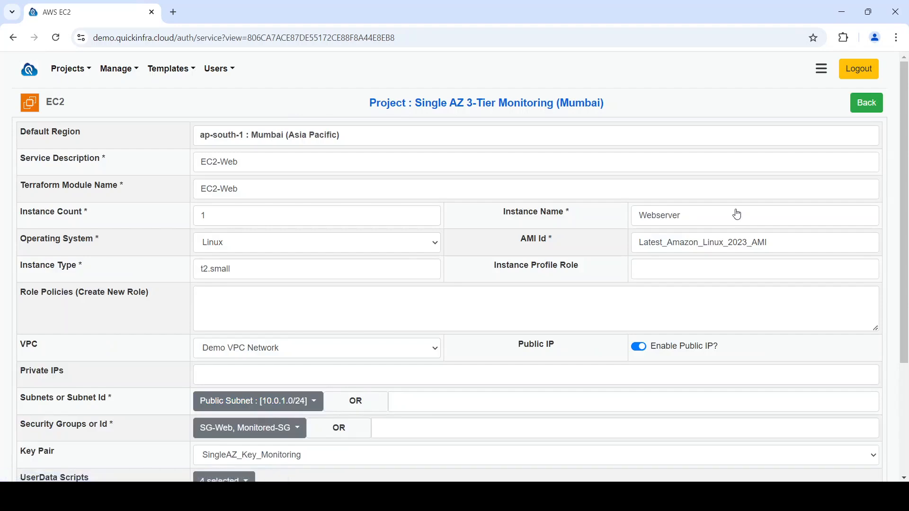
left_click(238, 217)
left_click_drag(238, 217, 164, 223)
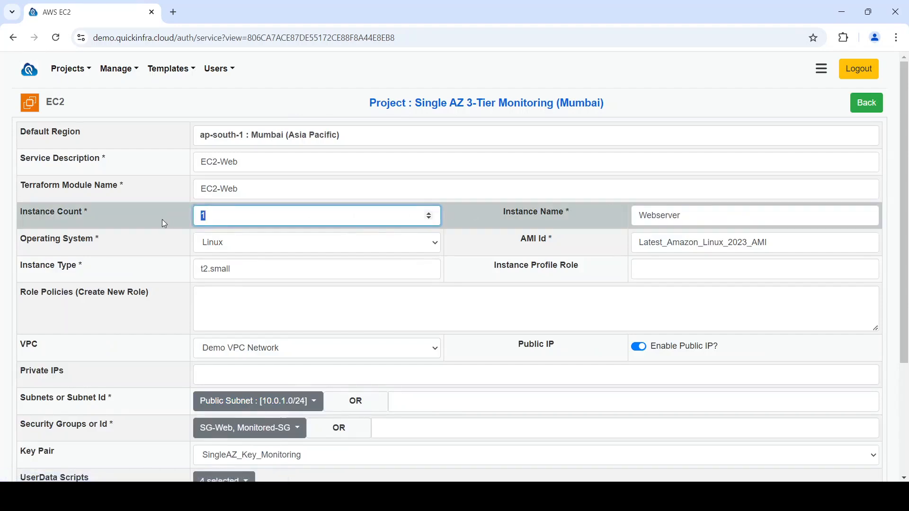
left_click(269, 242)
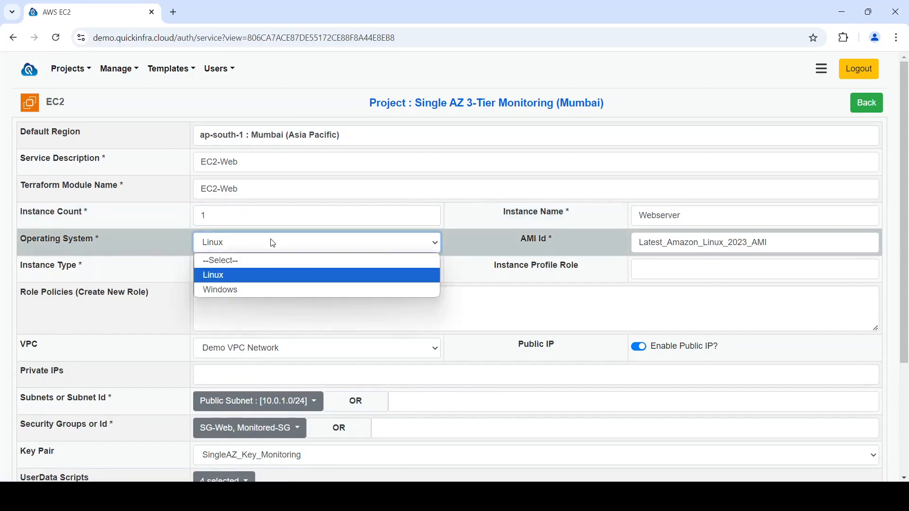
left_click(273, 243)
left_click_drag(266, 264, 169, 270)
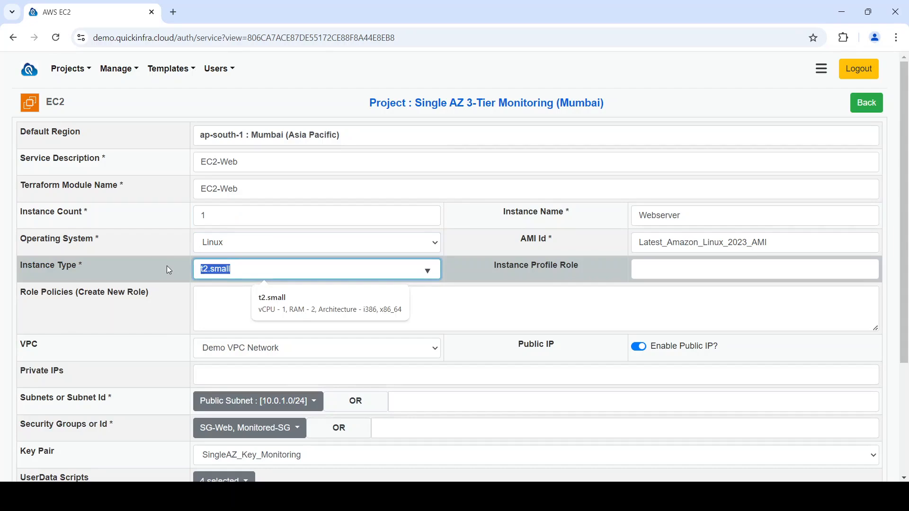
type("c5")
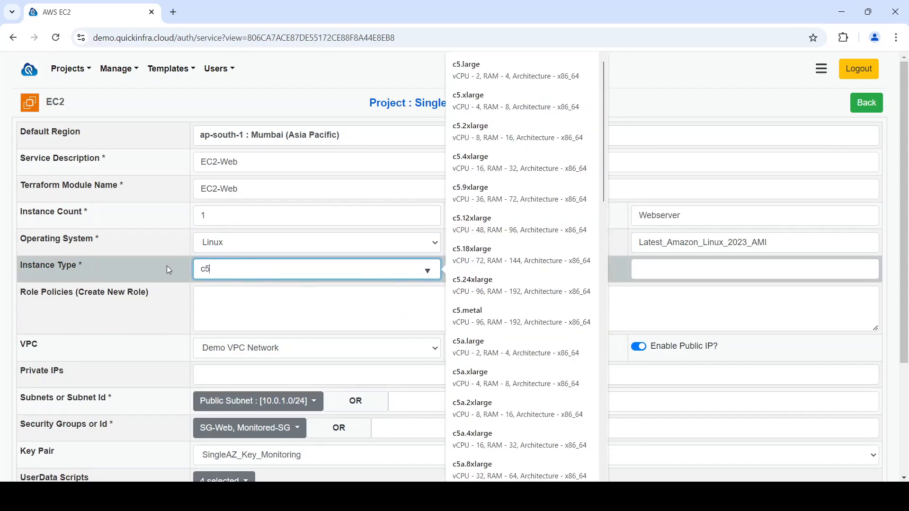
left_click(490, 135)
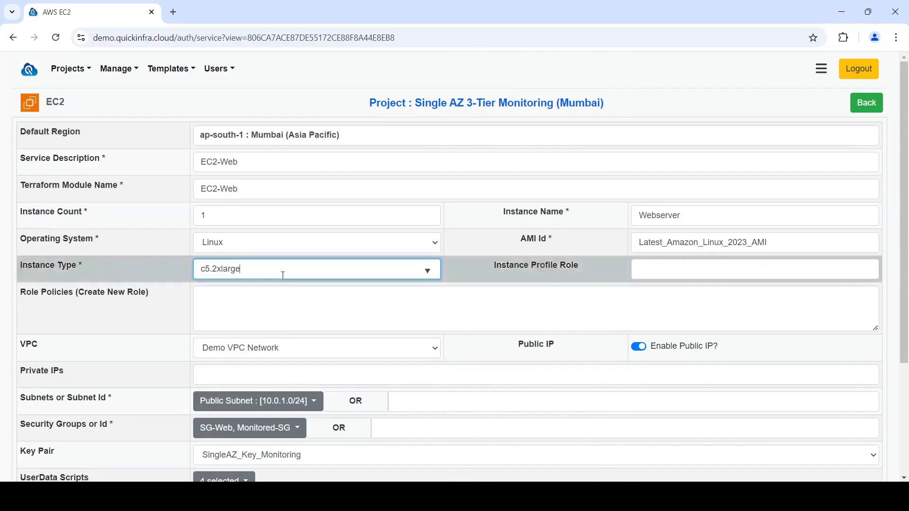
Inspect the EC2-Web VPC, key pair, AMI Id and selected UserData scripts options
left_click(280, 352)
left_click(280, 352)
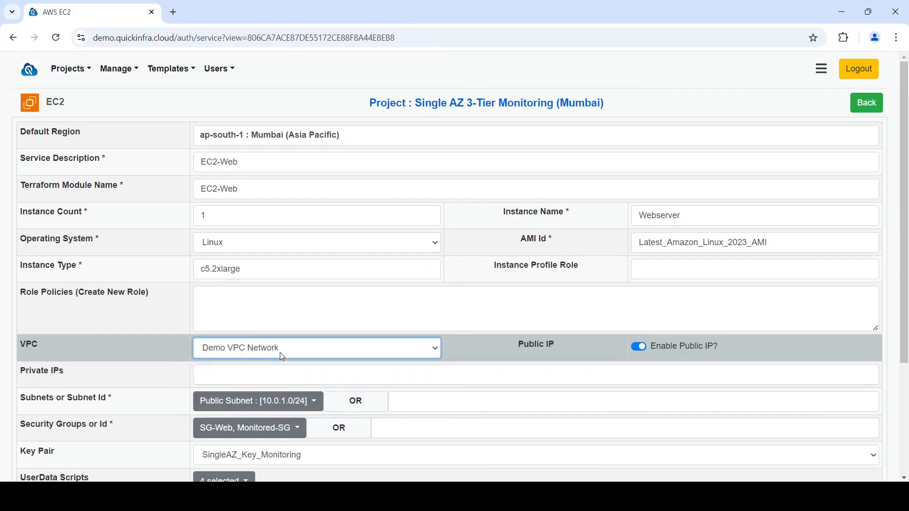
scroll(279, 352, "down", 1)
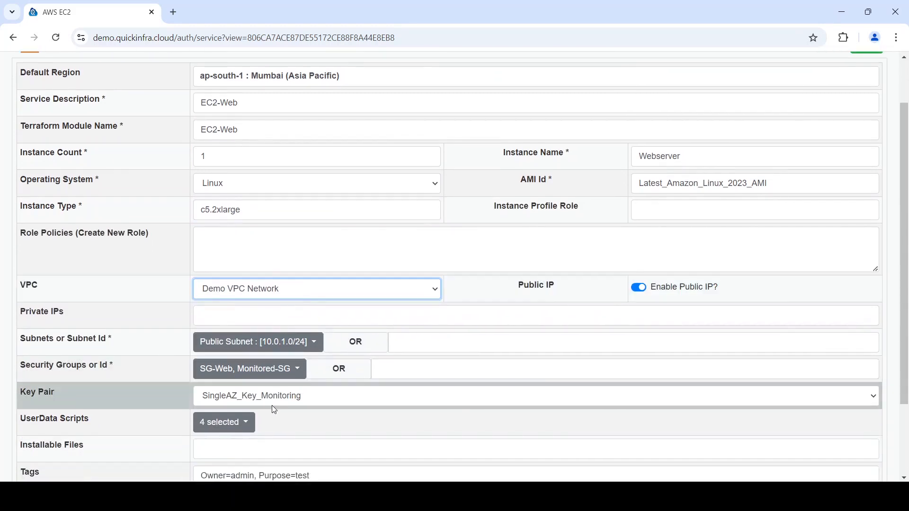
left_click(272, 406)
left_click(273, 406)
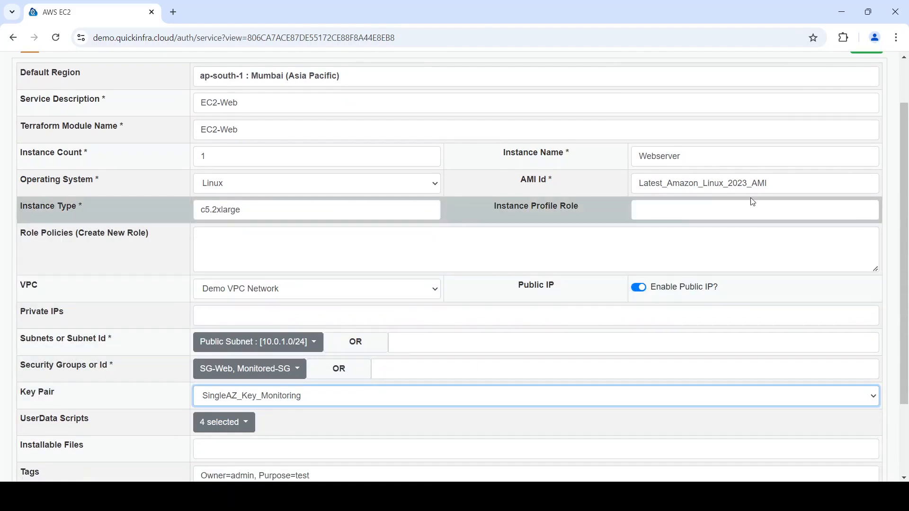
left_click(785, 182)
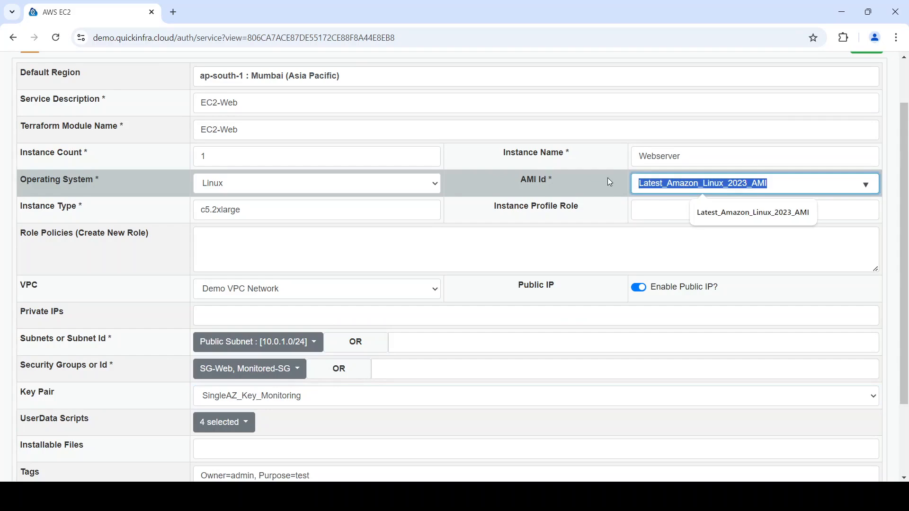
left_click(589, 216)
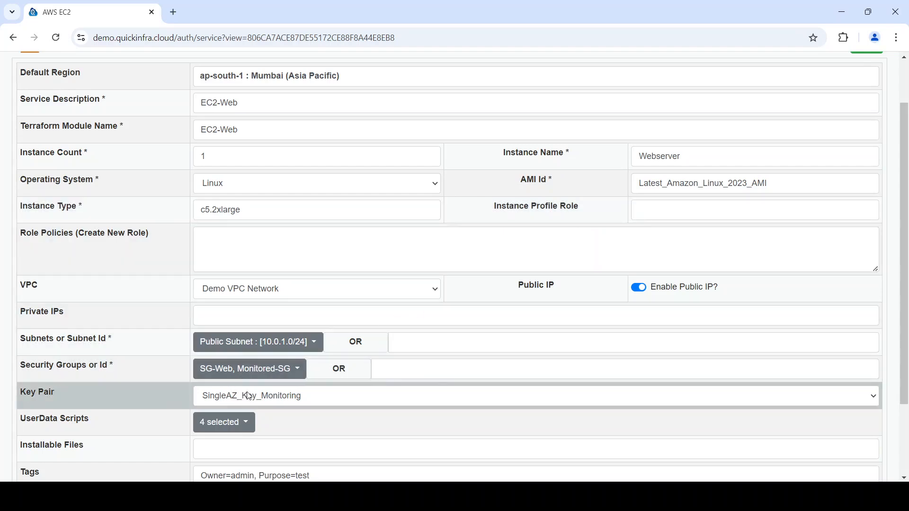
left_click(243, 430)
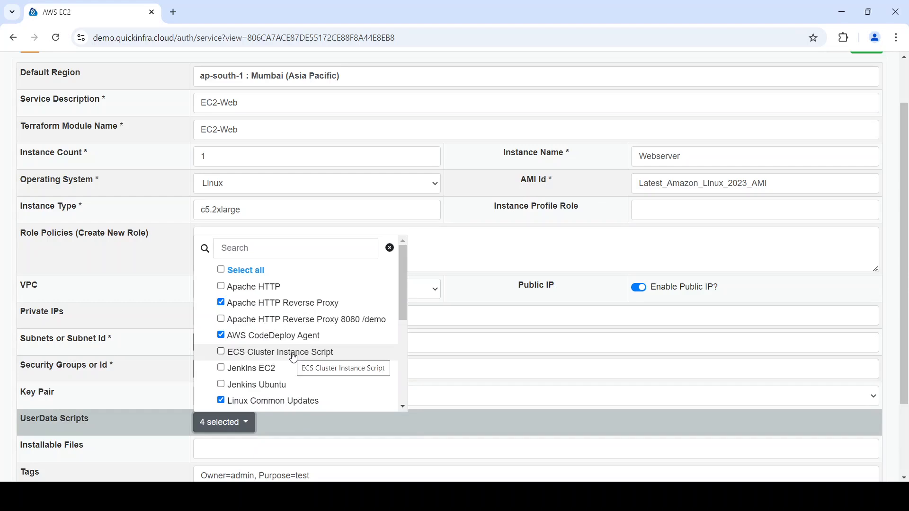
scroll(293, 358, "down", 1)
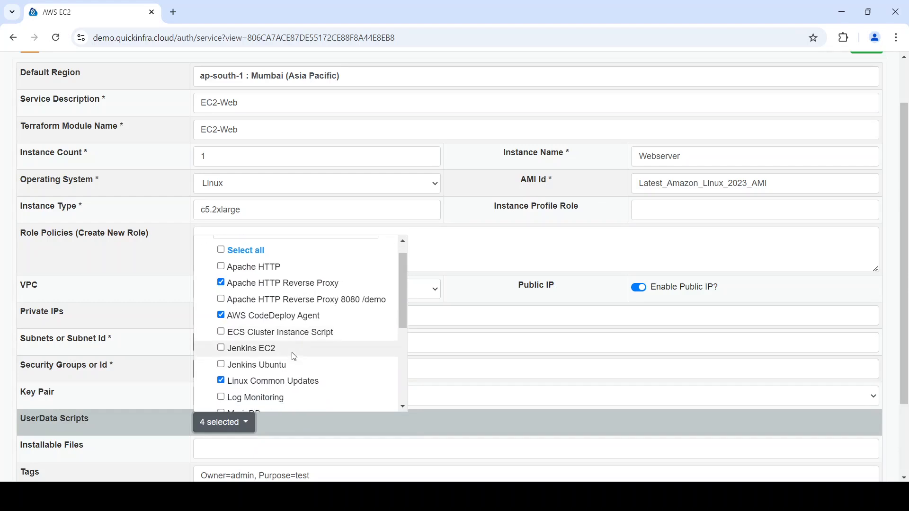
scroll(294, 358, "down", 1)
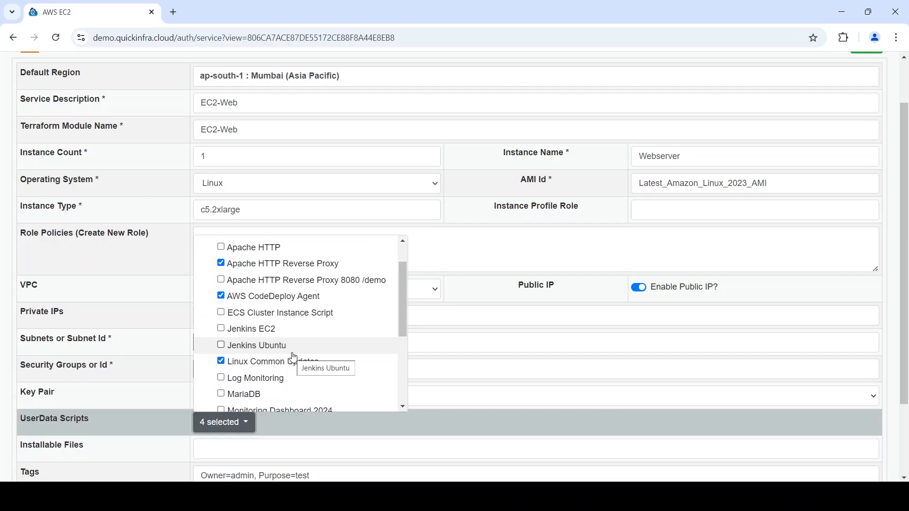
scroll(294, 358, "down", 3)
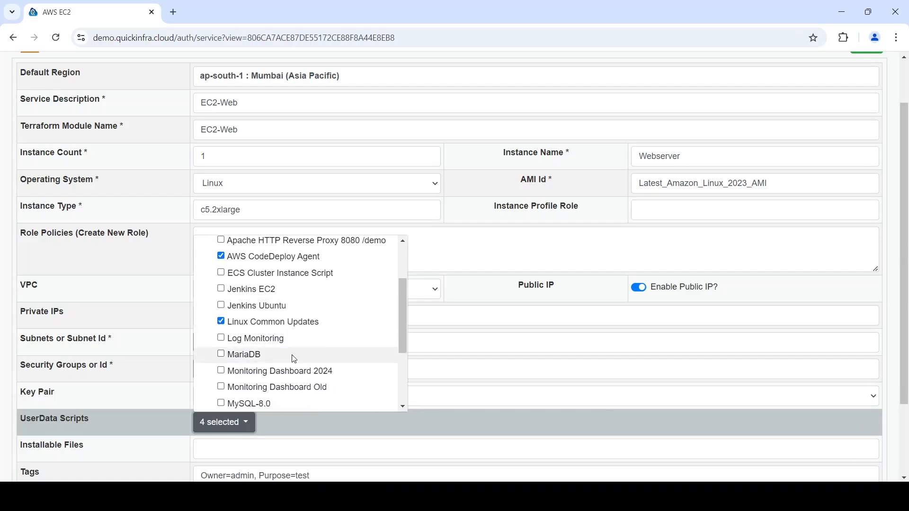
left_click(293, 420)
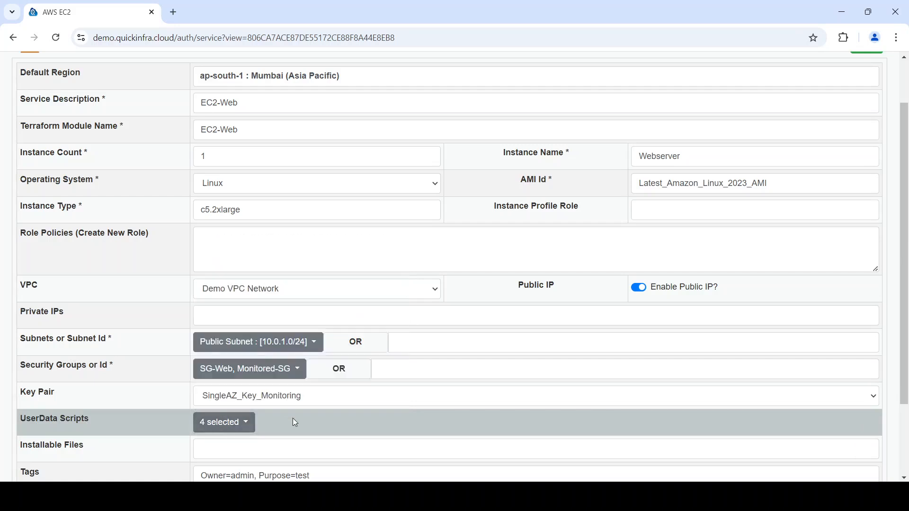
Open the Custom Scripts list, view the Zulu OpenJDK 17 script details, and return to the list
scroll(293, 419, "up", 3)
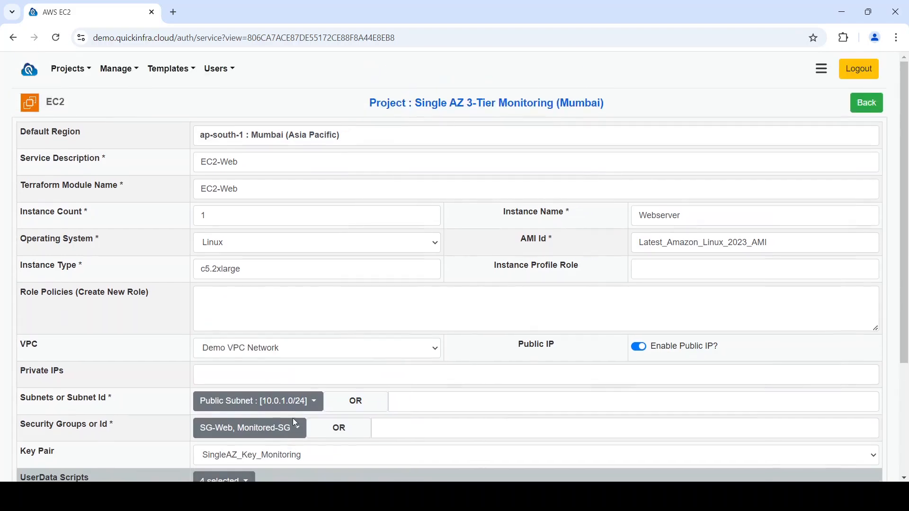
left_click(127, 71)
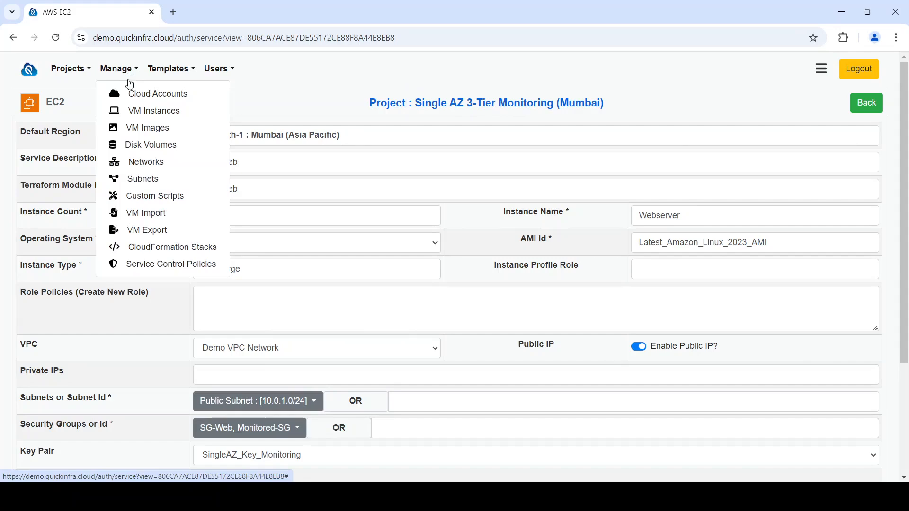
left_click(143, 198)
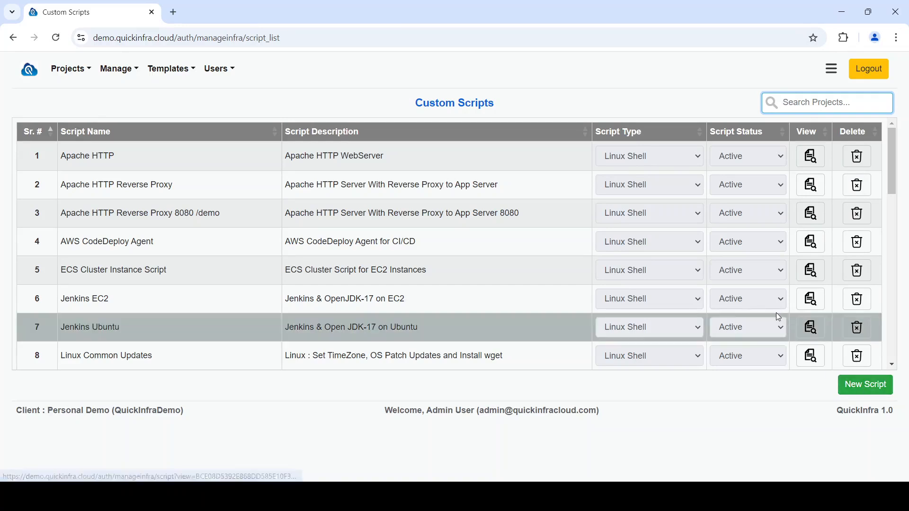
scroll(777, 315, "down", 2)
scroll(778, 314, "down", 5)
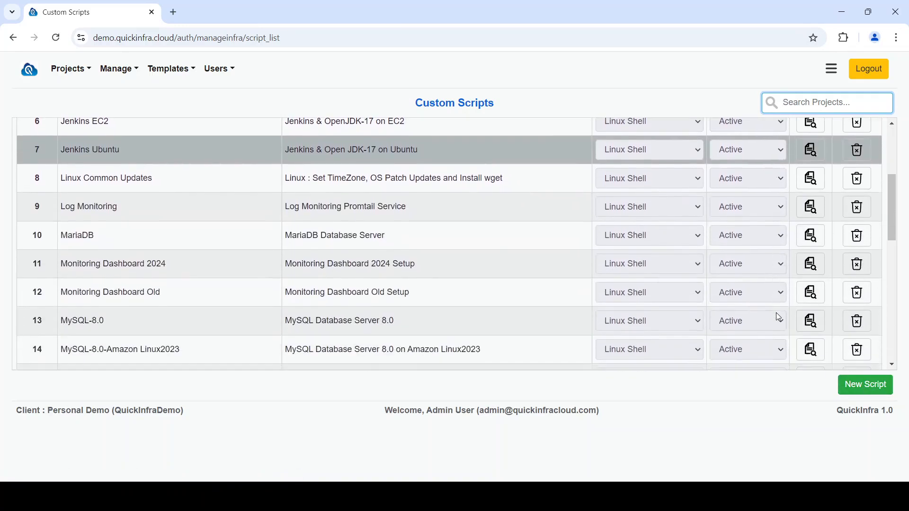
scroll(778, 316, "down", 4)
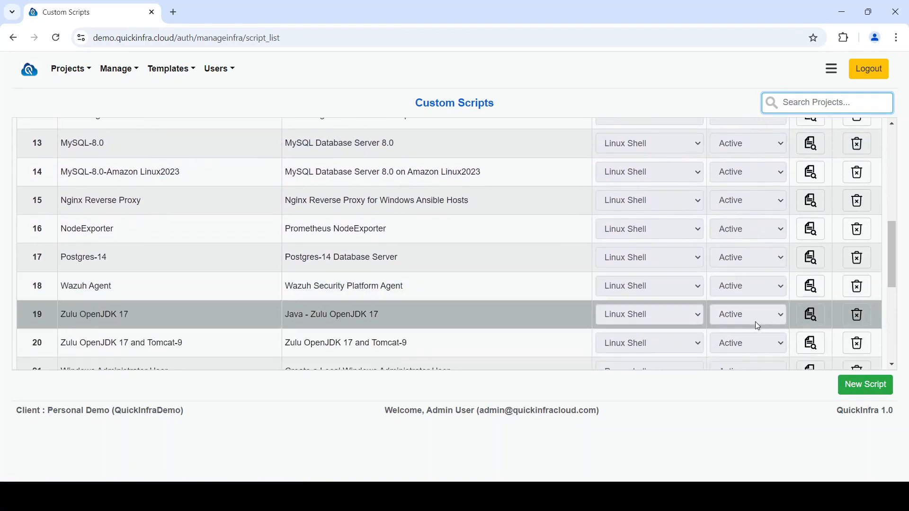
left_click(811, 314)
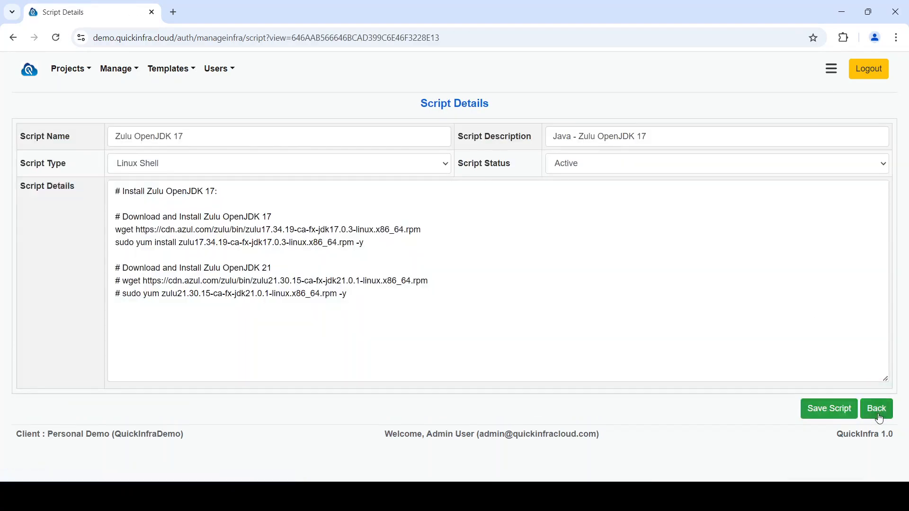
left_click(878, 410)
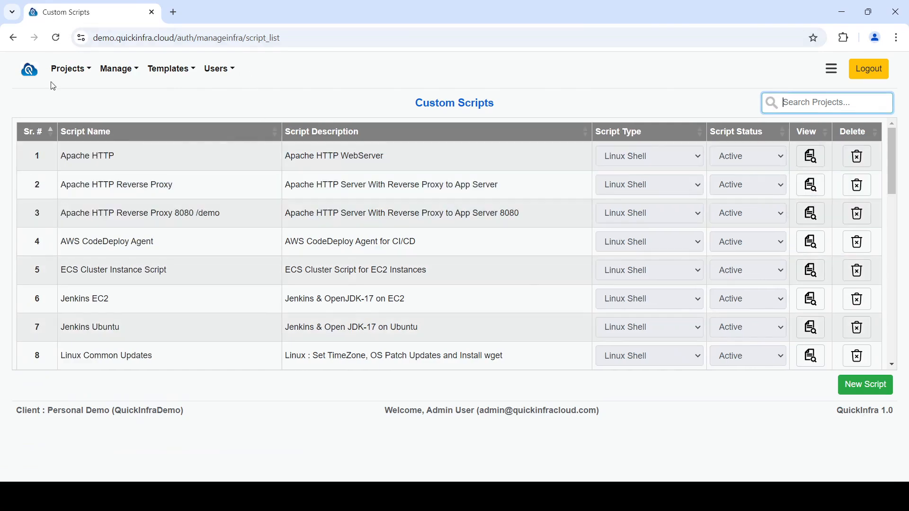
Return to the Single AZ 3-Tier Monitoring project and open its EC2-Web service
left_click(65, 78)
left_click(108, 110)
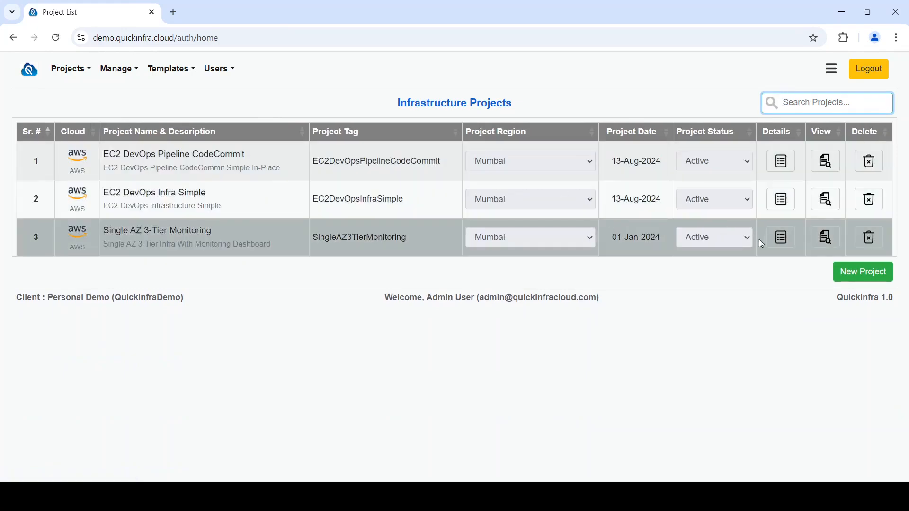
left_click(779, 241)
scroll(777, 244, "down", 1)
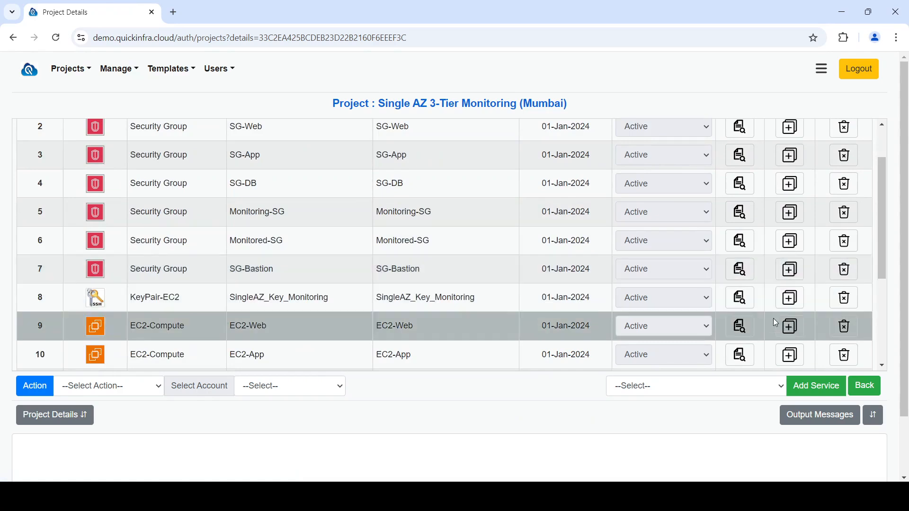
left_click(740, 327)
scroll(738, 331, "down", 3)
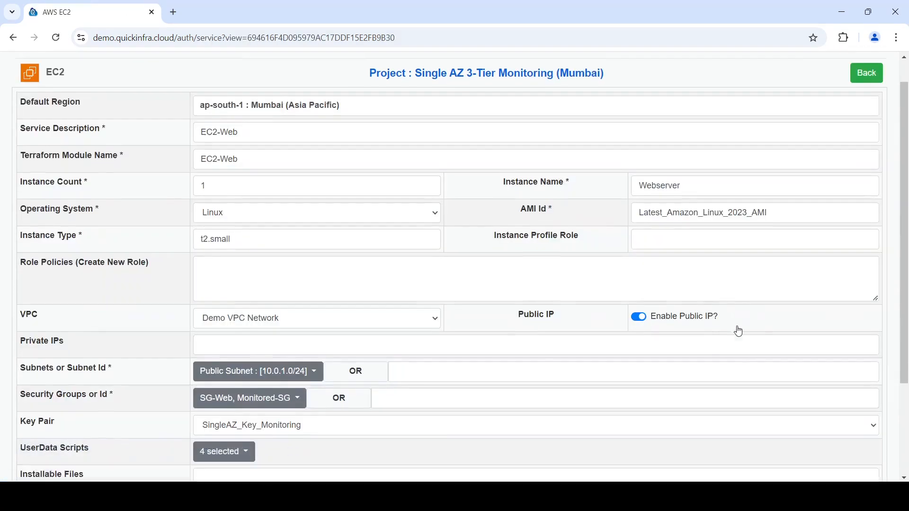
Set the EC2-Web root EBS volume size to 16 GiB
left_click(67, 438)
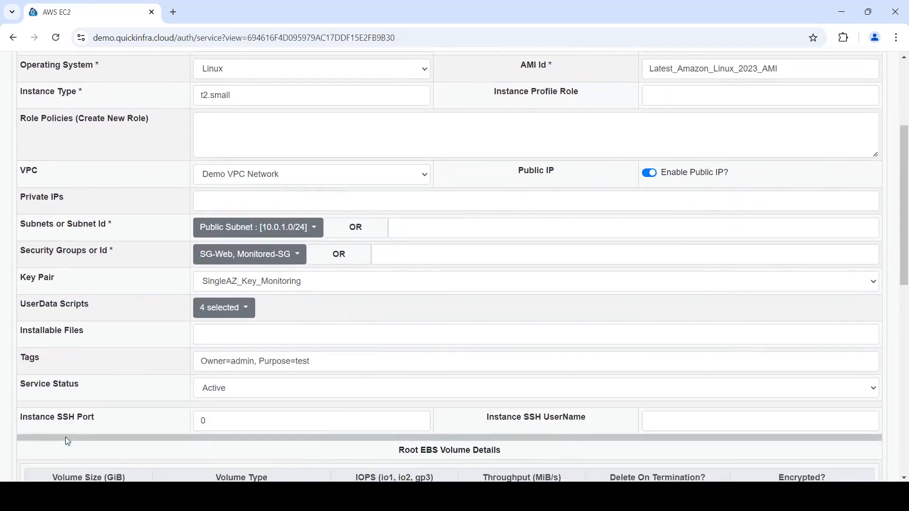
type("16")
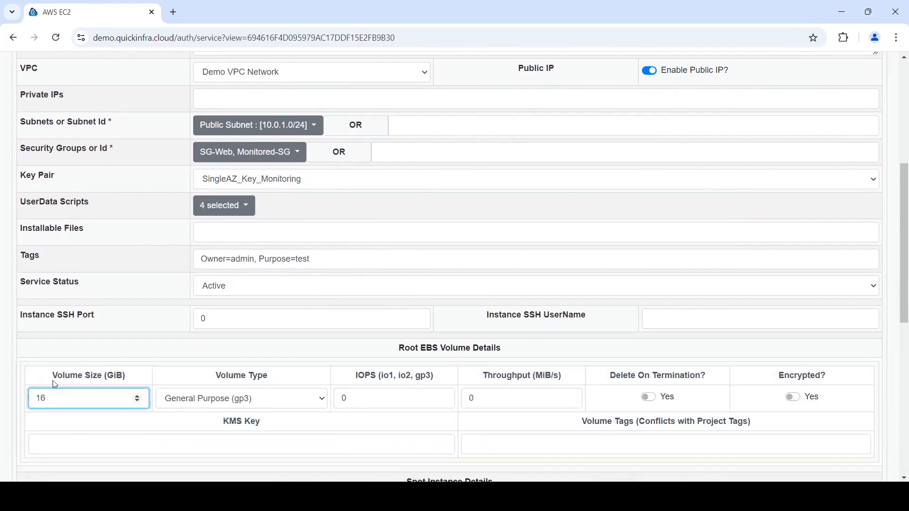
scroll(71, 373, "down", 1)
scroll(72, 373, "down", 1)
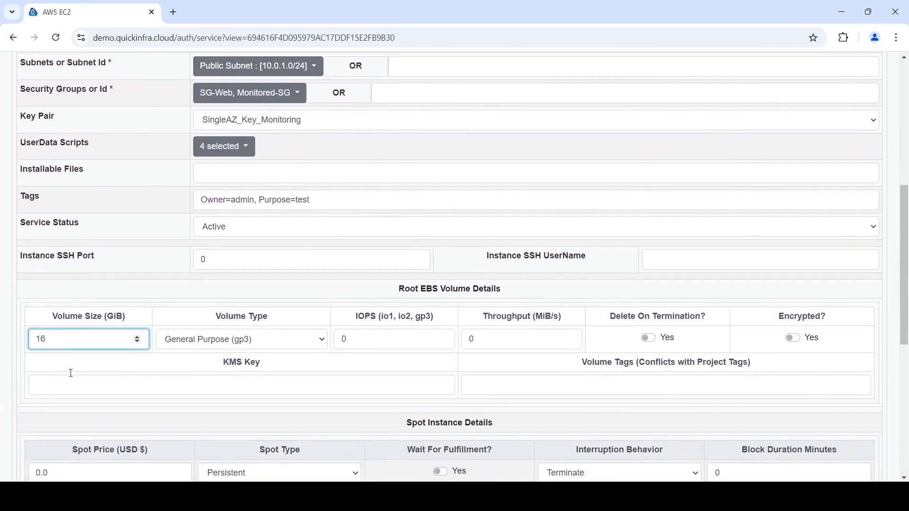
Review the spot instance, custom attribute and data mapping settings, then go back to the project
left_click_drag(61, 453, 2, 457)
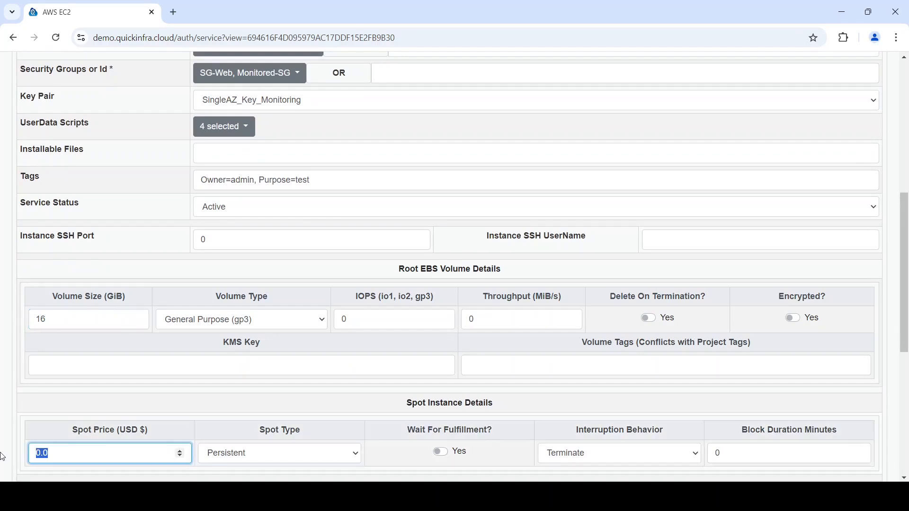
scroll(2, 457, "down", 3)
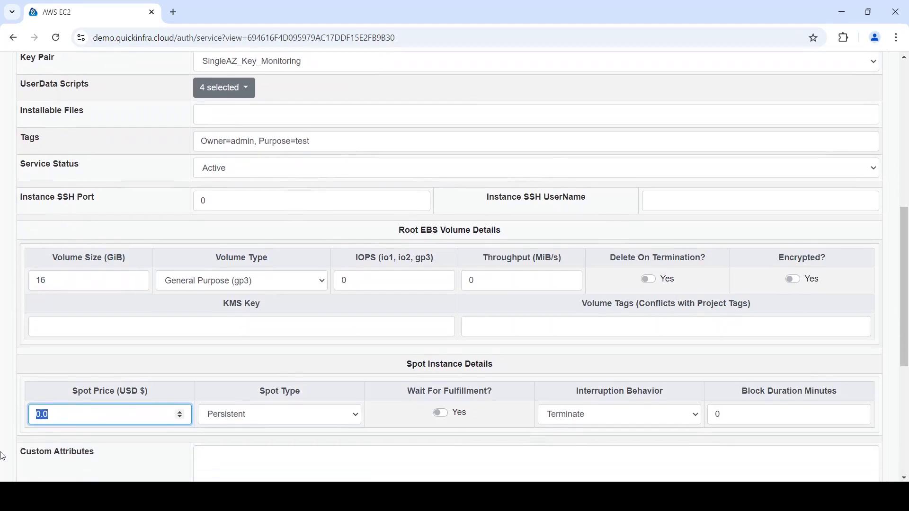
scroll(2, 457, "down", 1)
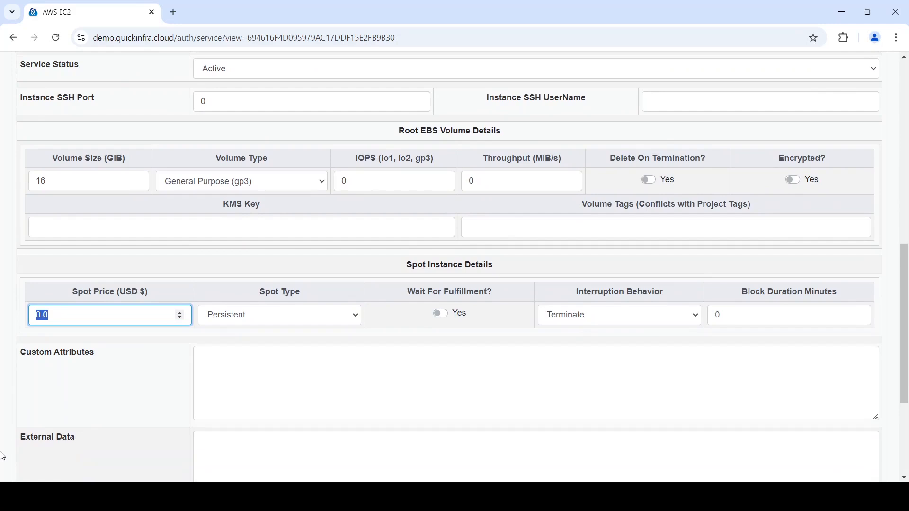
scroll(2, 456, "down", 2)
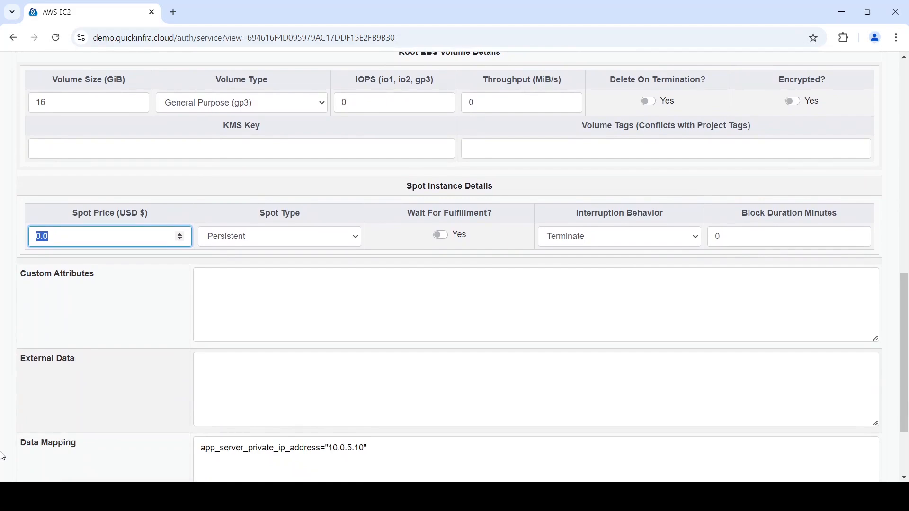
scroll(3, 456, "down", 1)
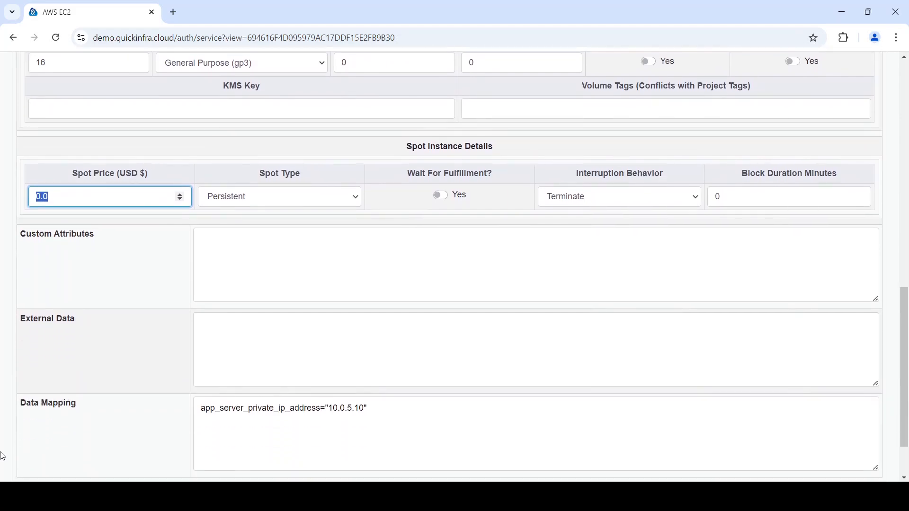
scroll(2, 456, "up", 18)
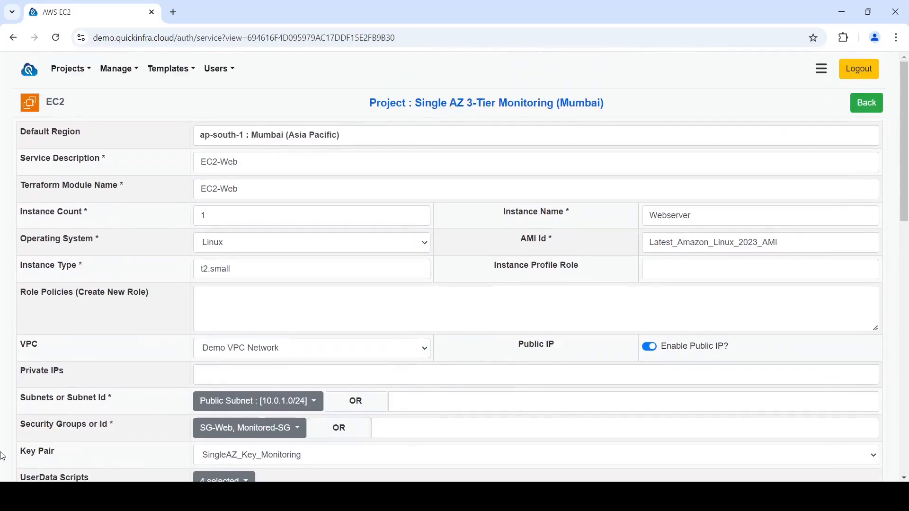
left_click(861, 100)
Generate Terraform for the project using the AWS Demo Account-1 account and proceed with the infra activity
left_click(316, 387)
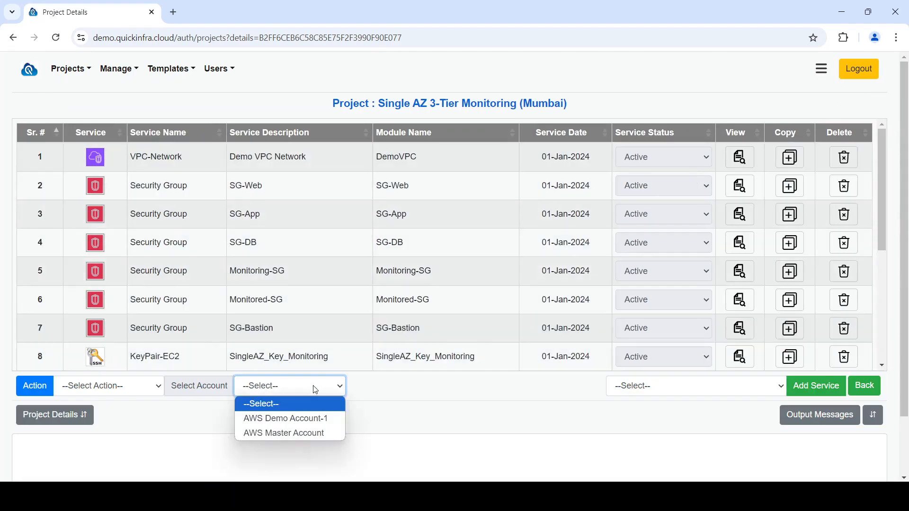
left_click(300, 418)
left_click(127, 391)
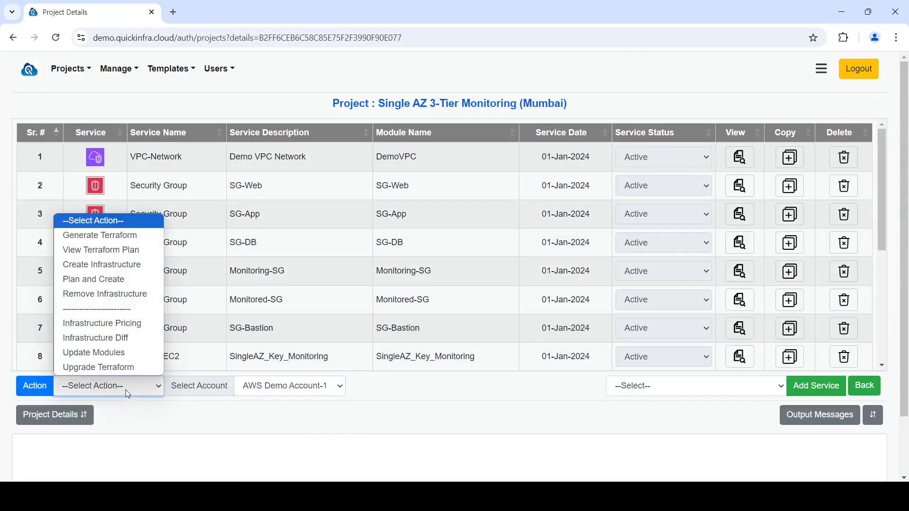
left_click(100, 235)
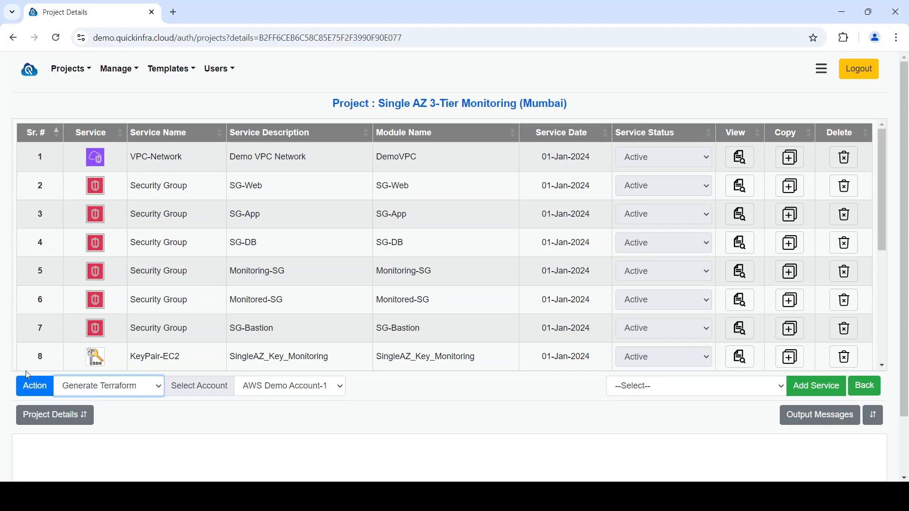
left_click(40, 388)
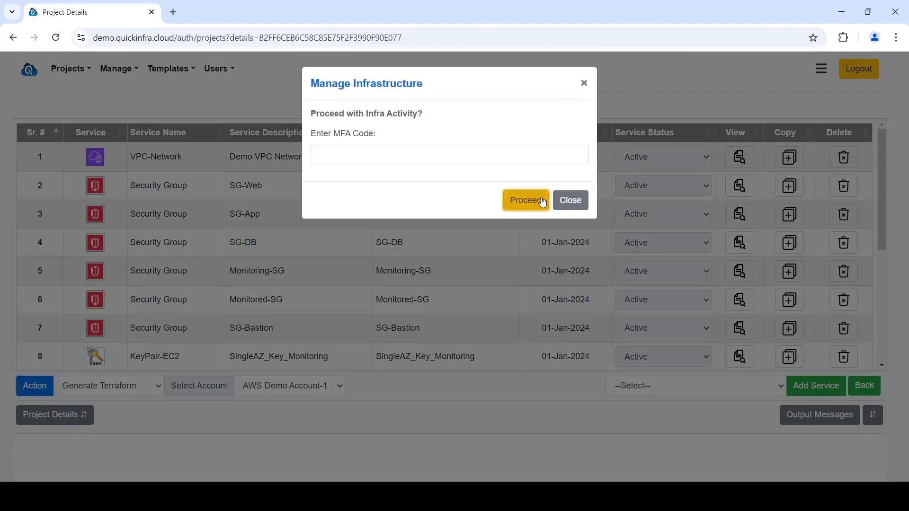
left_click(541, 197)
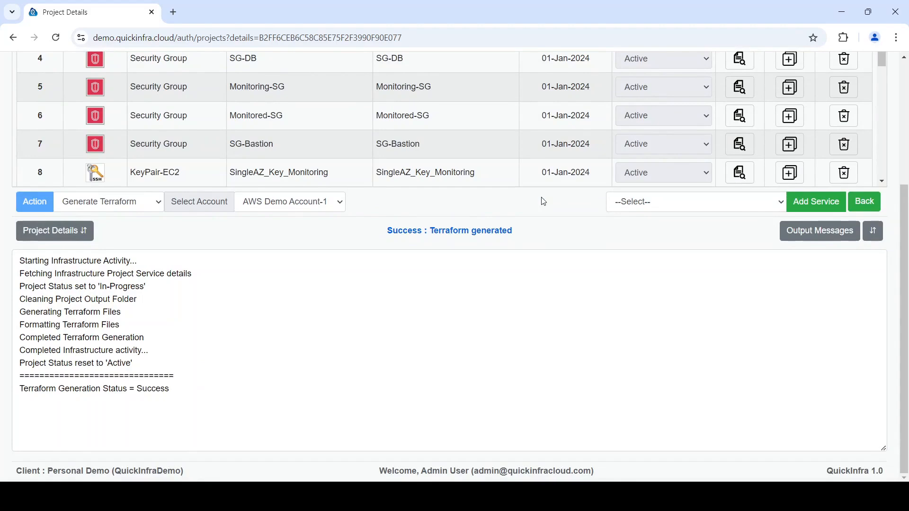
Run the Plan and Create action on the project and proceed with the infra activity
left_click(139, 208)
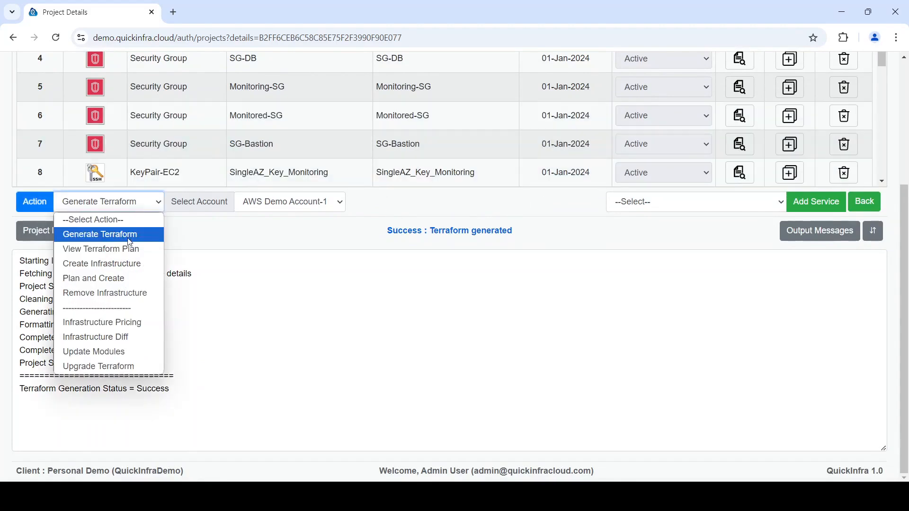
left_click(129, 280)
left_click(40, 201)
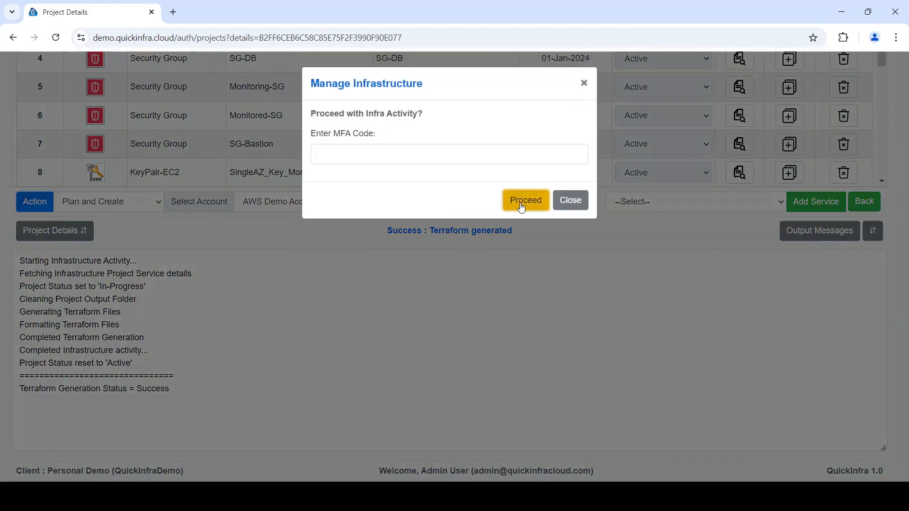
left_click(521, 203)
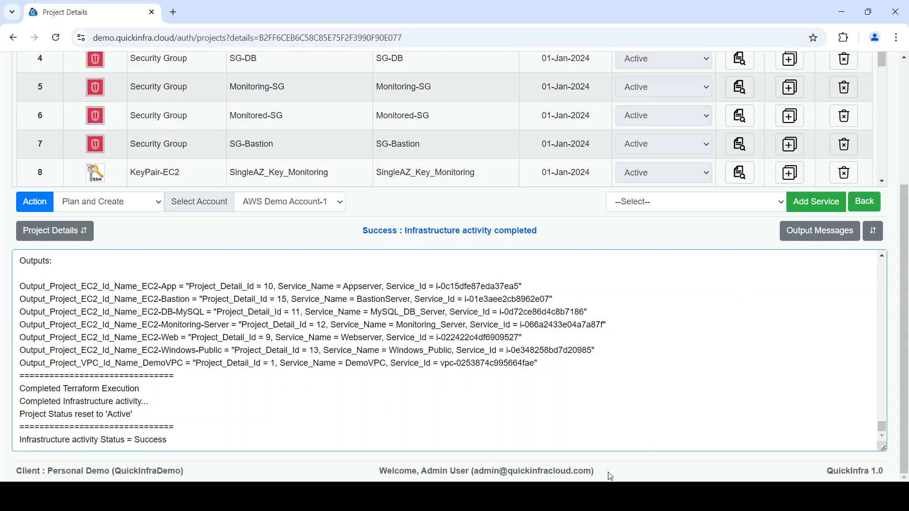
Refresh the running EC2 instances list in the AWS console to check the created servers
left_click(594, 496)
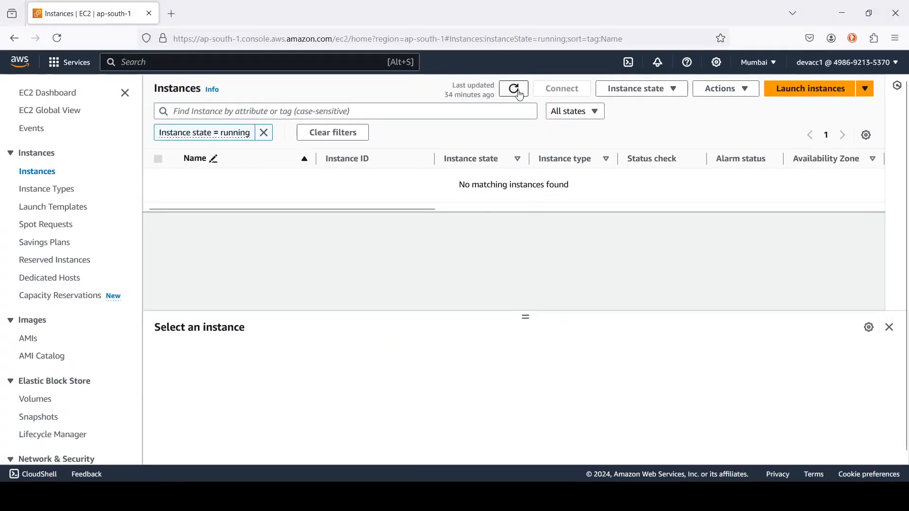
left_click(519, 93)
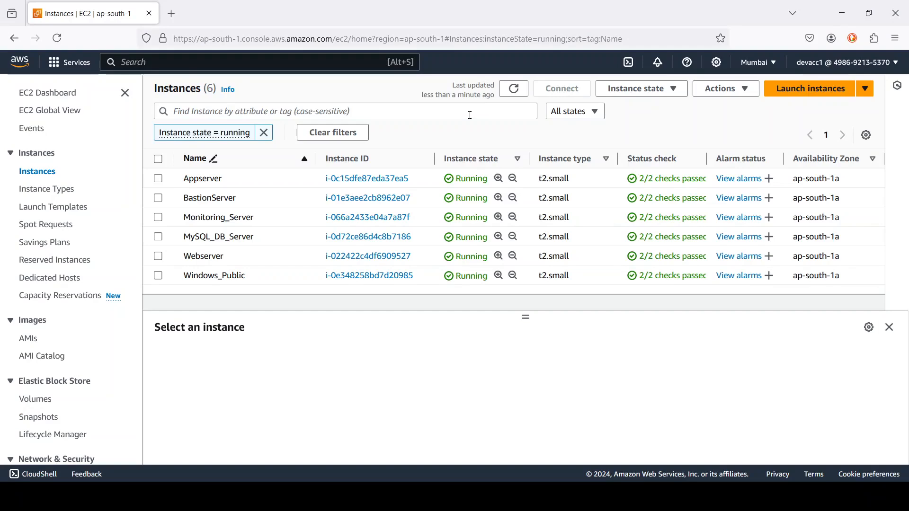
key("alt+Tab")
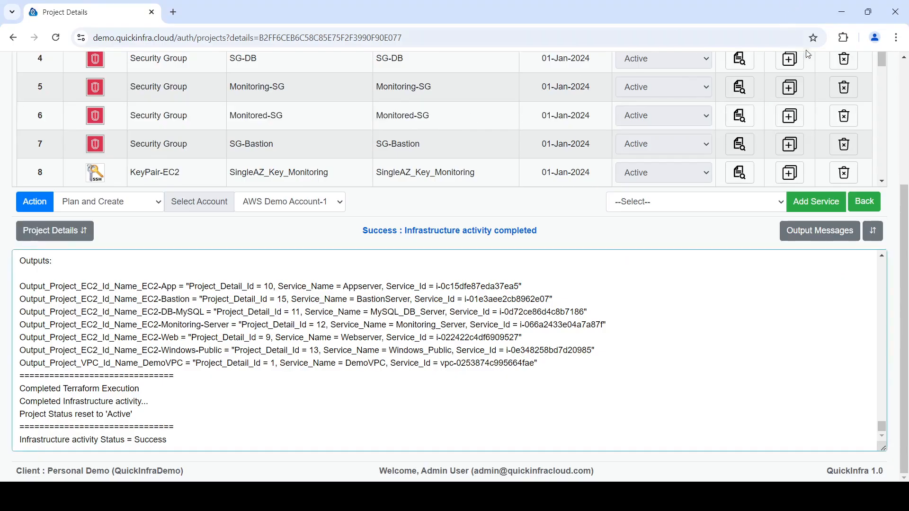
Open VM instance management and fetch the instances for AWS, AWS Demo Account-1 and the Single AZ 3-Tier Monitoring project
scroll(809, 55, "up", 4)
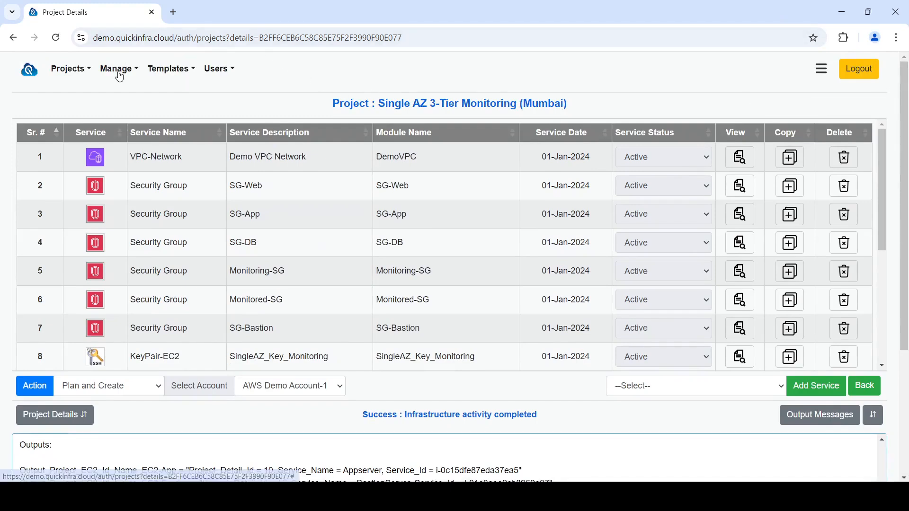
left_click(120, 74)
left_click(146, 113)
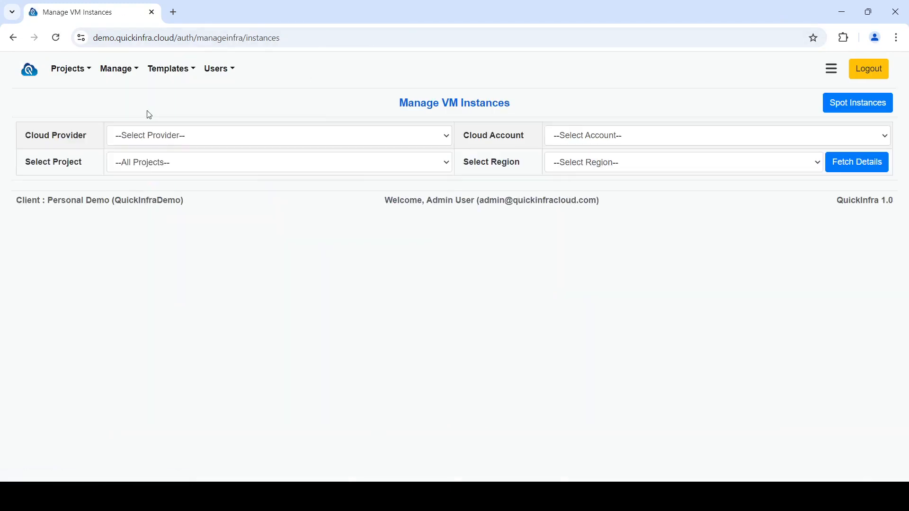
left_click(162, 135)
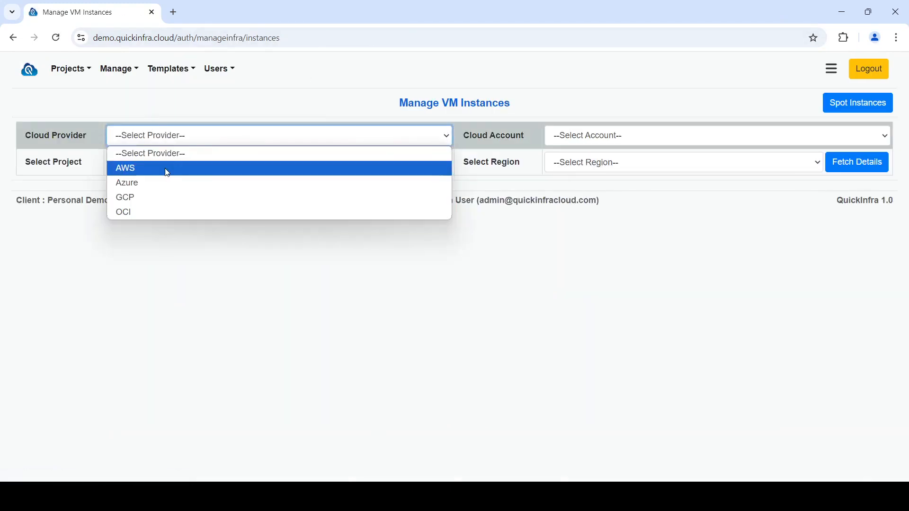
left_click(166, 171)
left_click(580, 143)
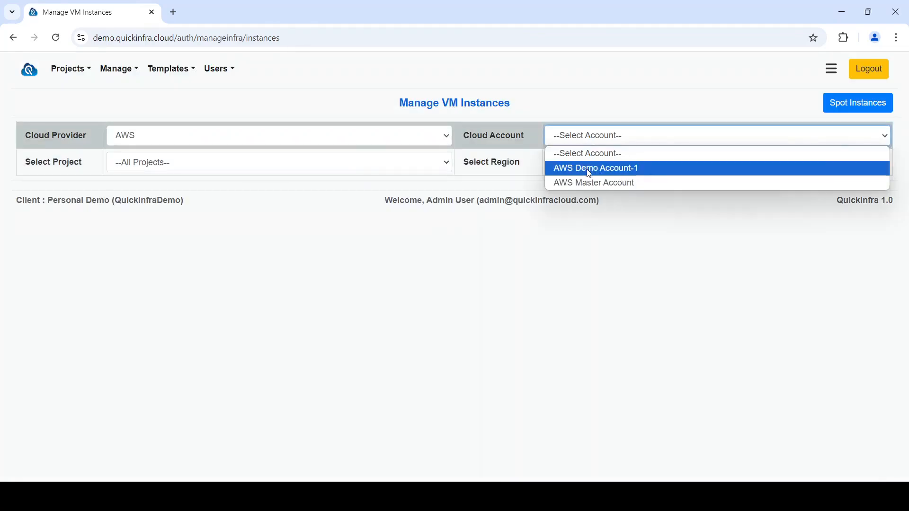
left_click(584, 166)
left_click(396, 164)
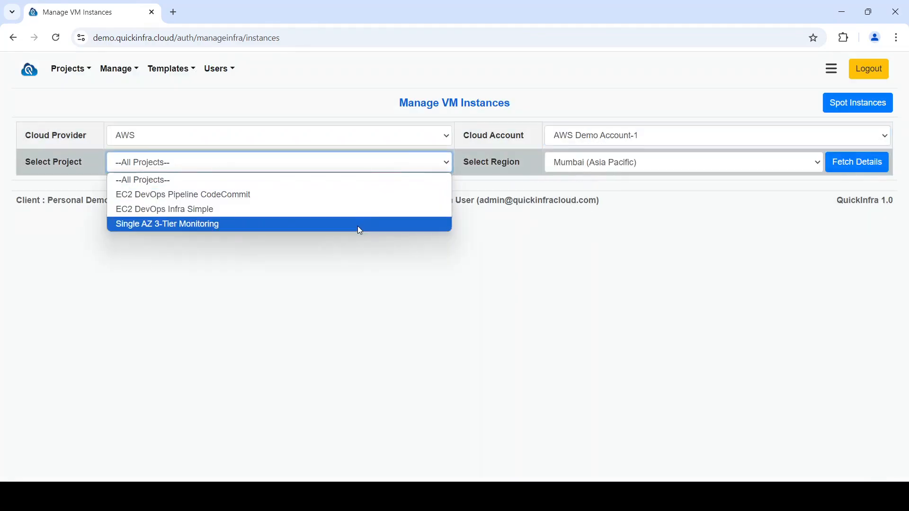
left_click(358, 225)
left_click(855, 165)
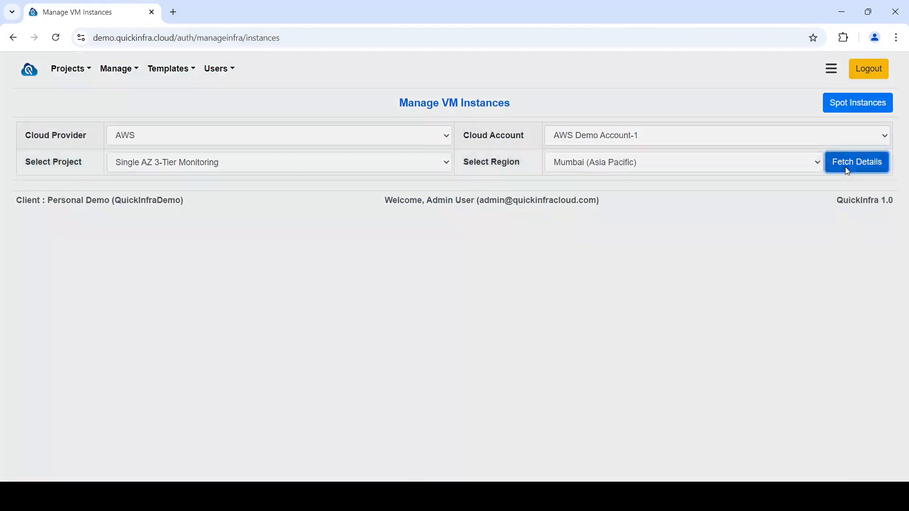
left_click(533, 201)
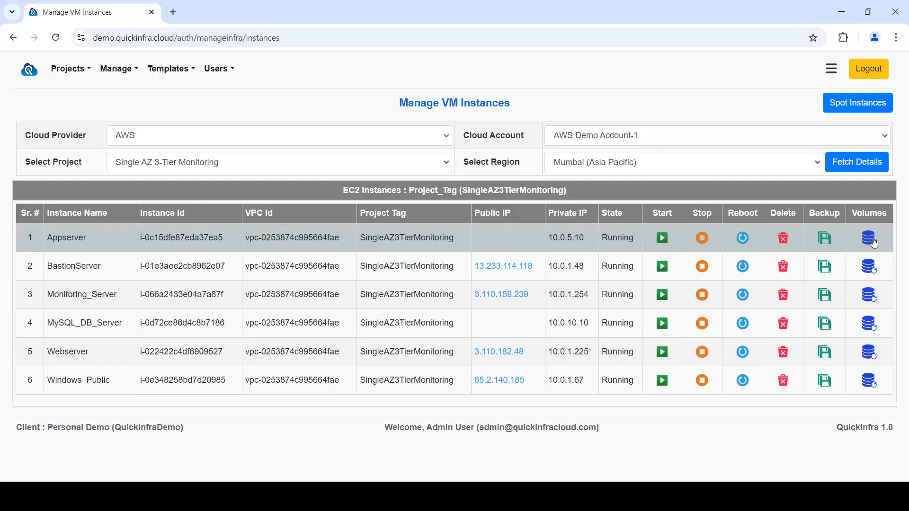
Open the Appserver's disk volume details and set its size to 16 GiB with encryption enabled
left_click(874, 243)
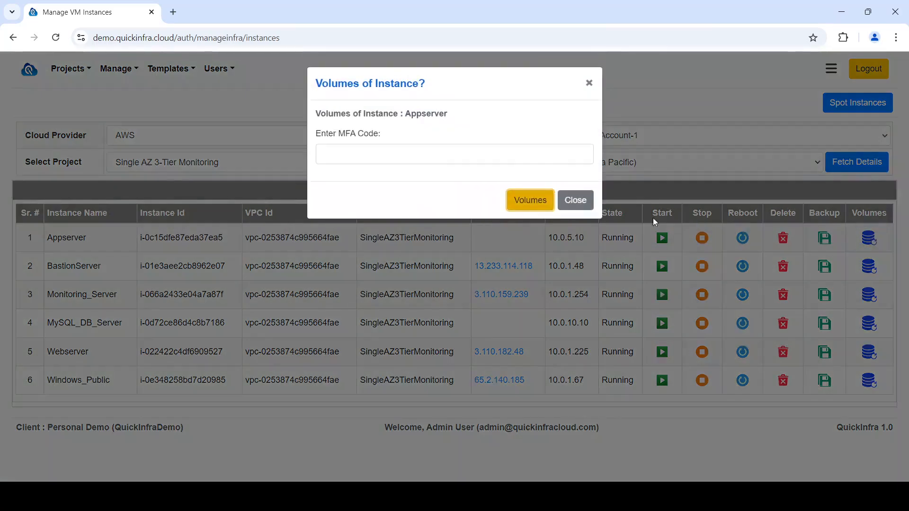
left_click(550, 210)
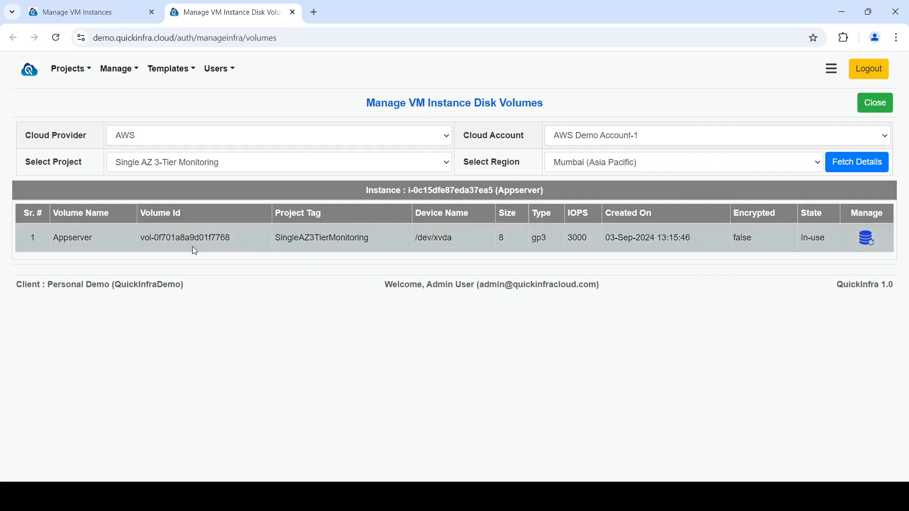
left_click(866, 238)
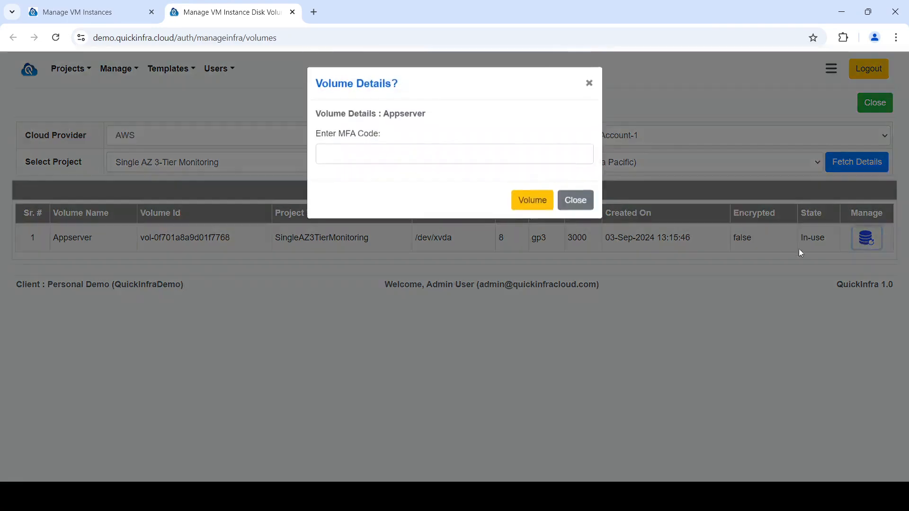
left_click(544, 208)
left_click_drag(43, 243, 2, 247)
type("16")
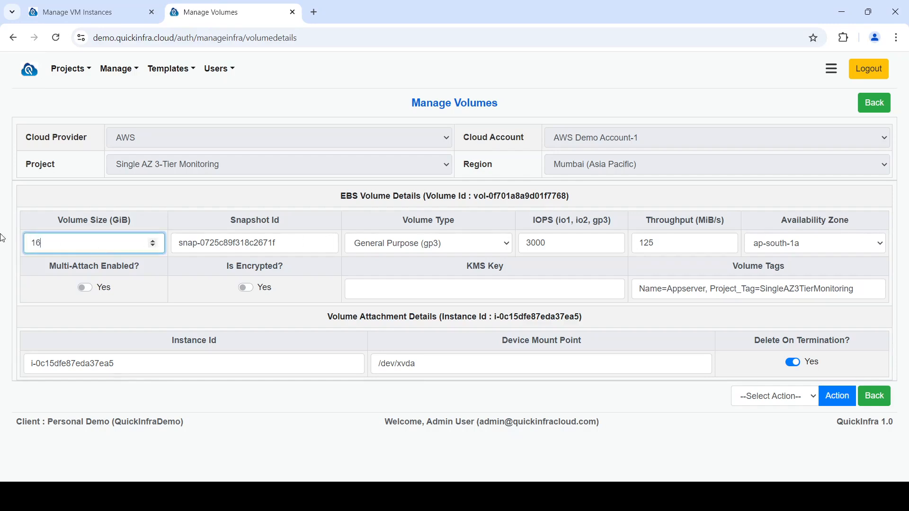
left_click(265, 296)
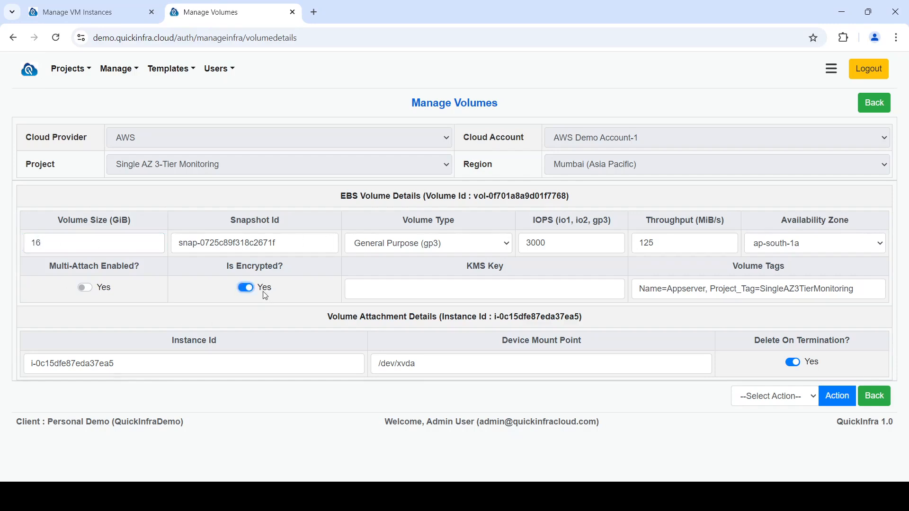
Review the volume action options, then close the volumes tab
left_click(798, 396)
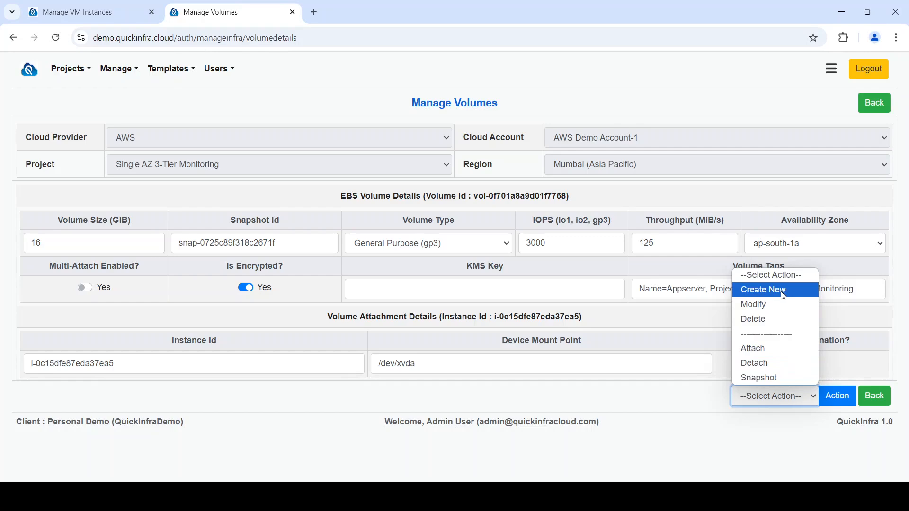
left_click(679, 444)
left_click(133, 75)
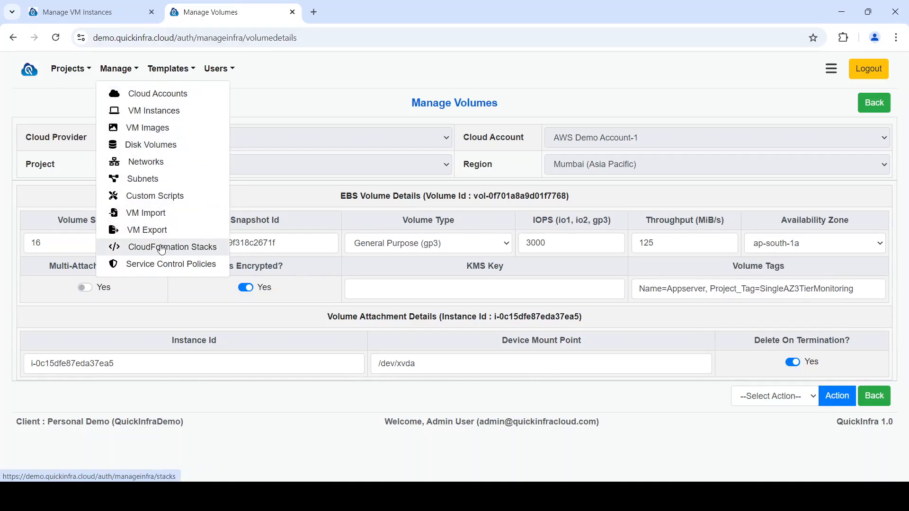
left_click(338, 424)
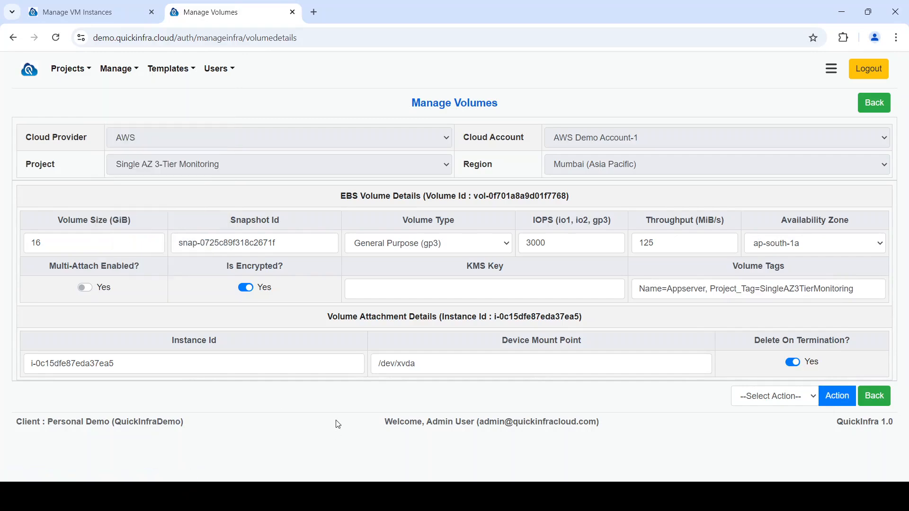
left_click(292, 11)
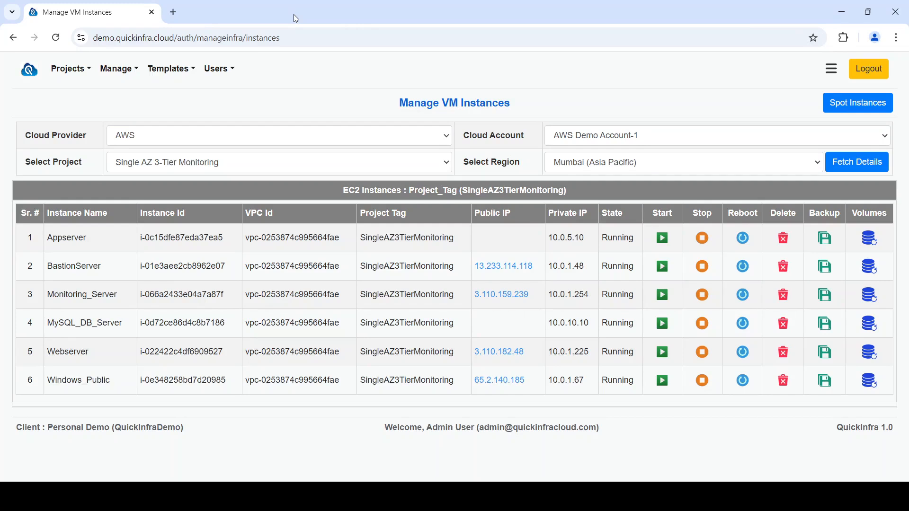
Open the Monitoring_Server's public IP and log in to Grafana as admin with the account password, skipping the password update
left_click(490, 297)
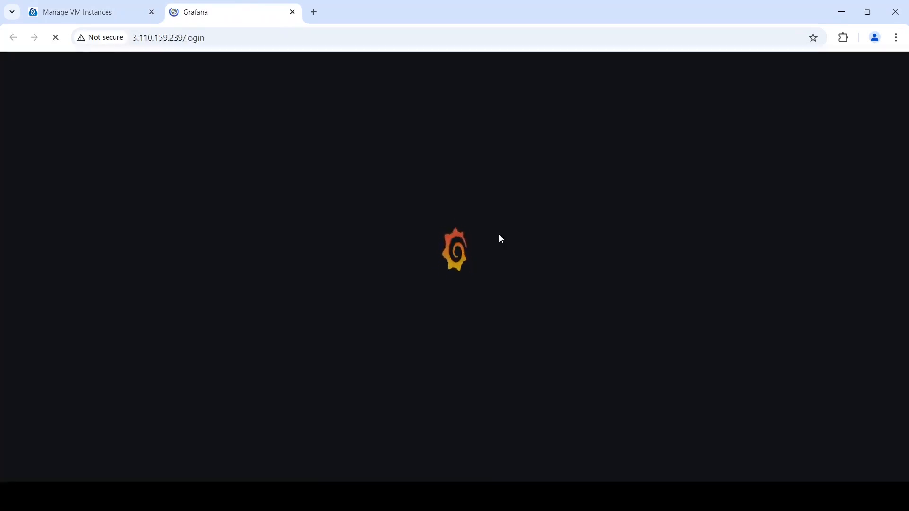
type("adm")
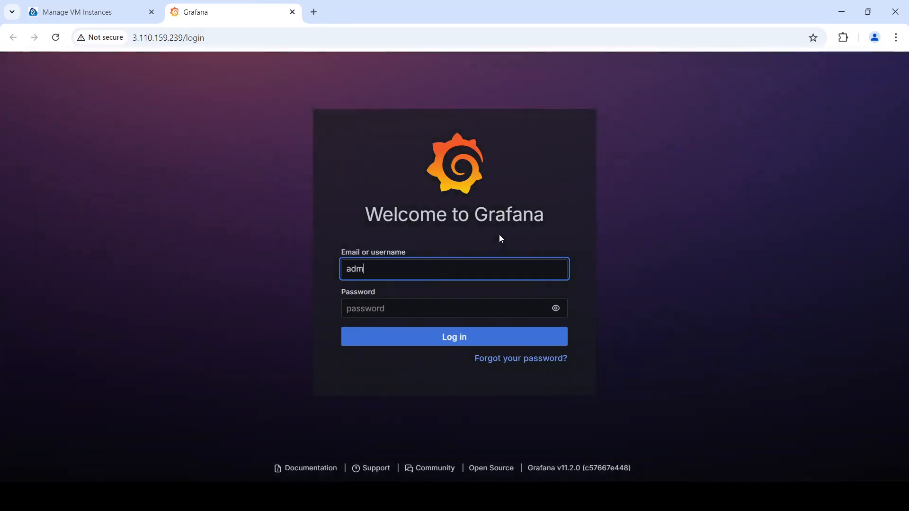
type("in")
key("Tab")
type("admin")
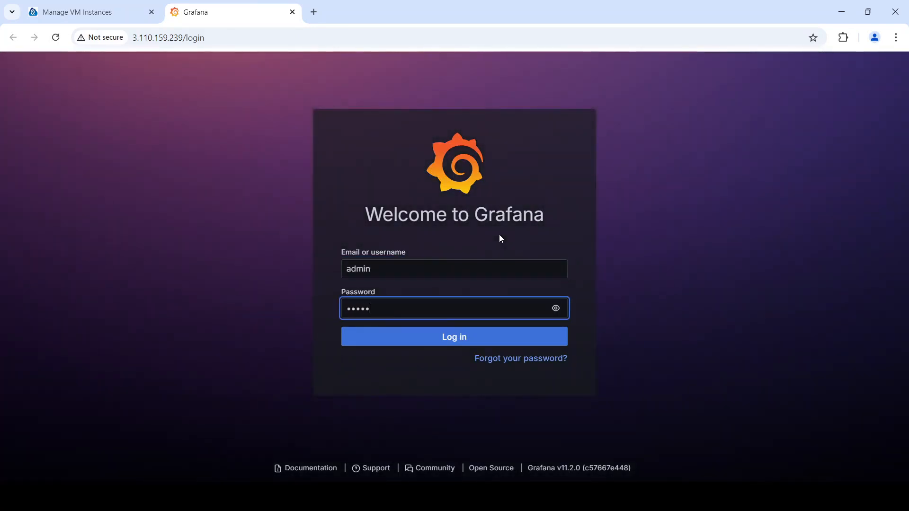
key("Return")
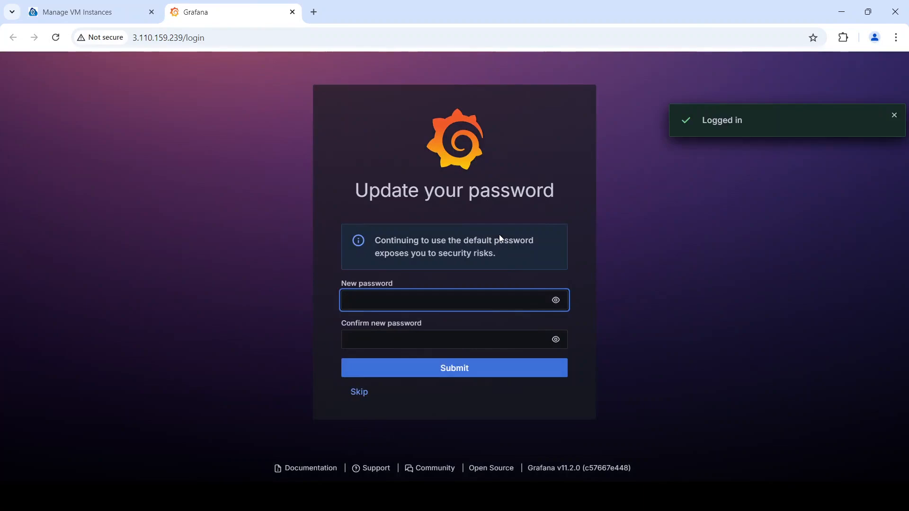
left_click(360, 393)
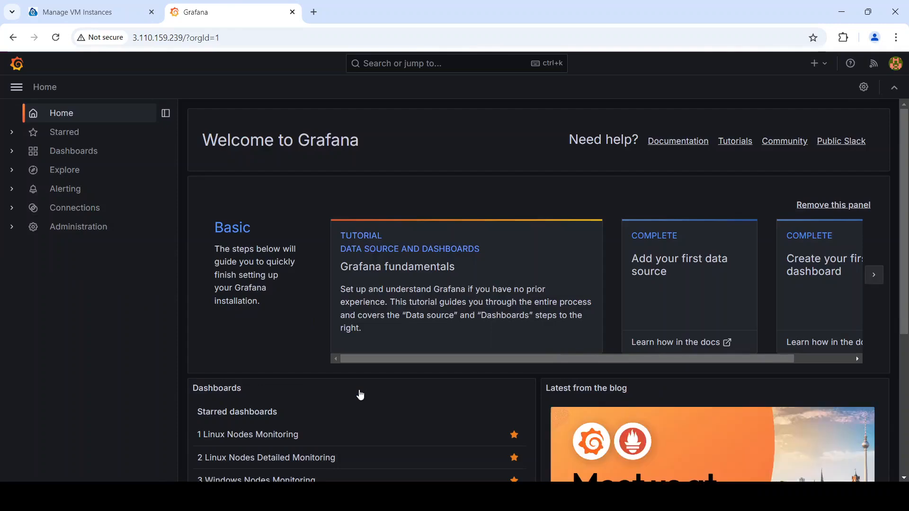
Open the 1 Linux Nodes Monitoring dashboard and examine the server resource overview
left_click(92, 157)
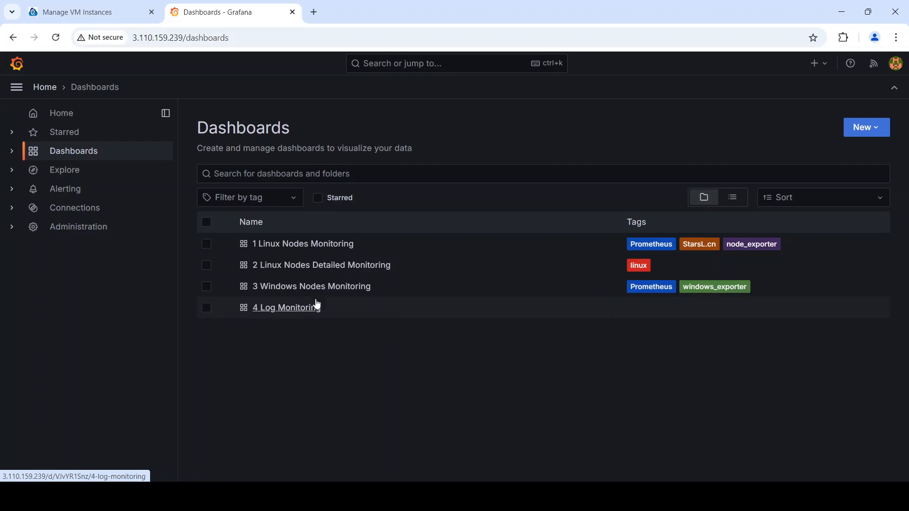
left_click(329, 245)
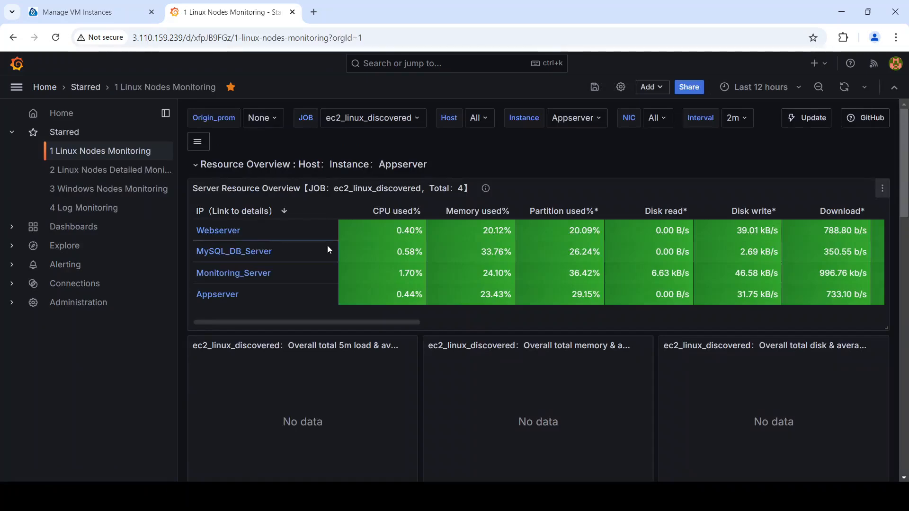
mouse_move(289, 230)
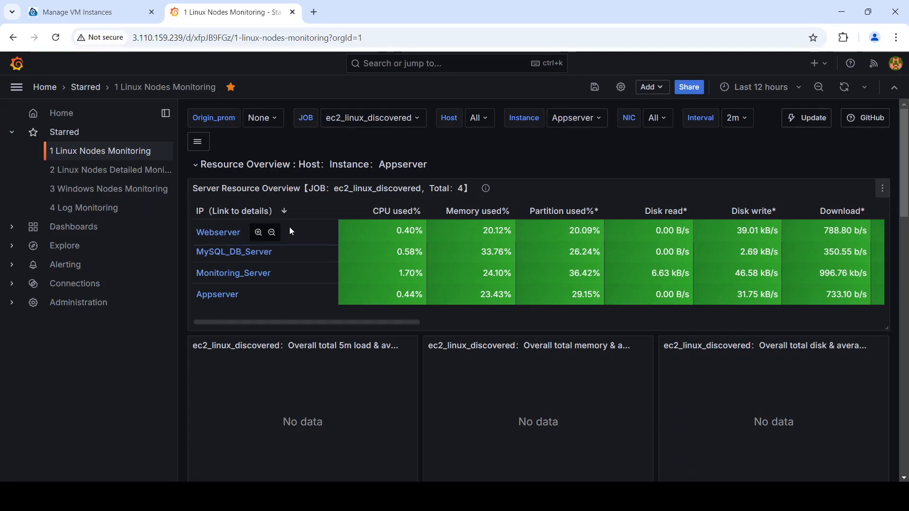
mouse_move(293, 251)
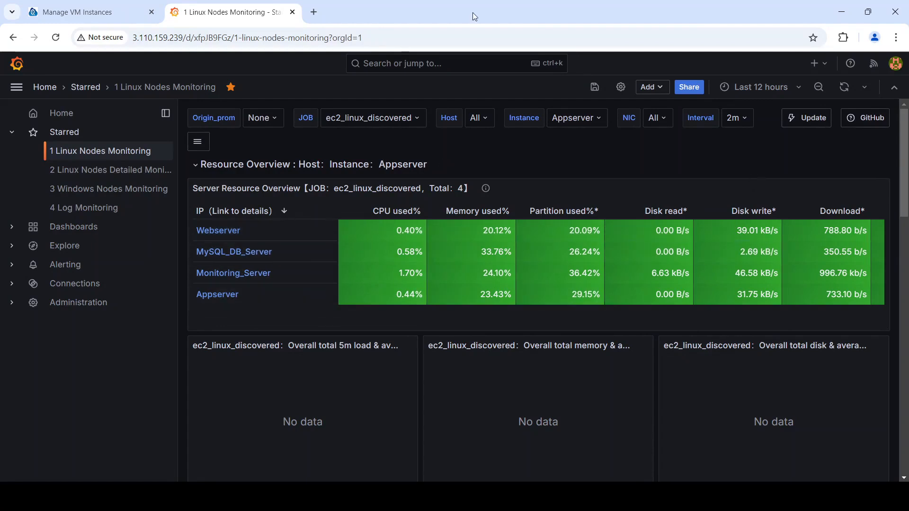
Open the Webserver's public IP to view its Tomcat page, then return to the instances list
left_click(293, 12)
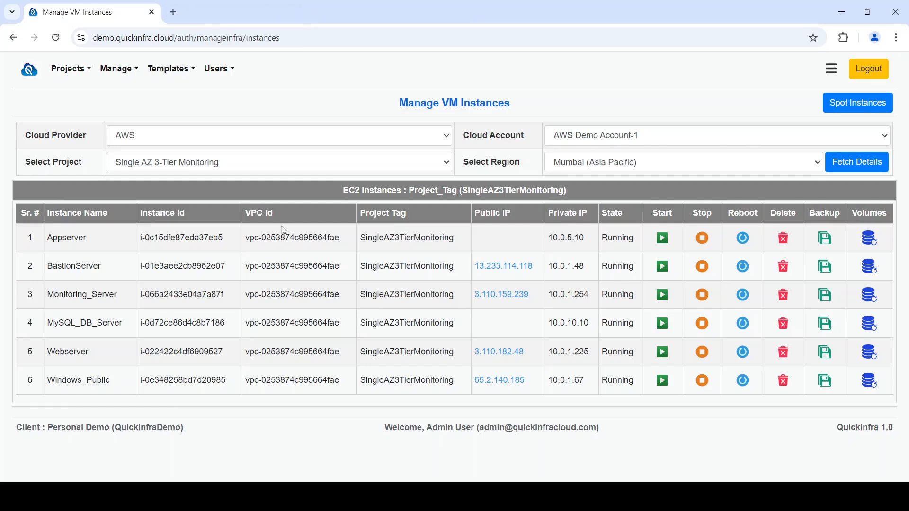
left_click(516, 358)
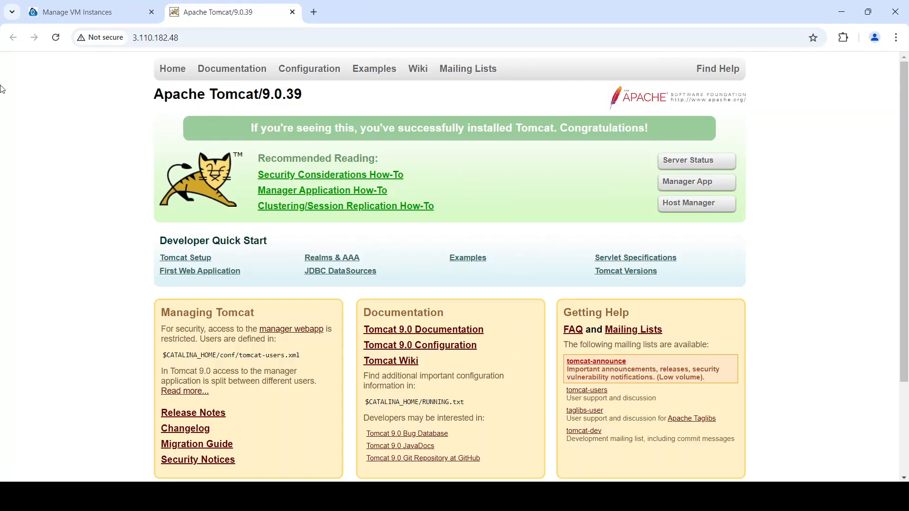
left_click(113, 16)
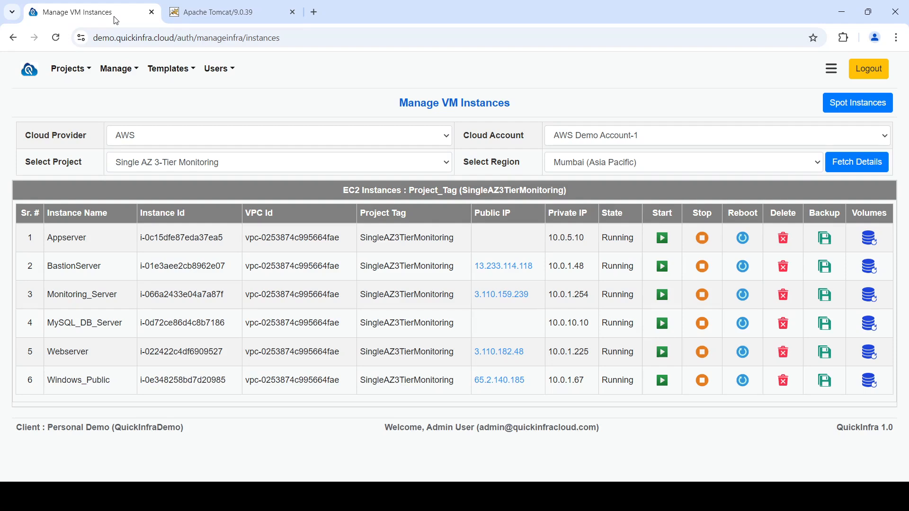
Open the deployment project templates and browse through the list of available templates
left_click(162, 71)
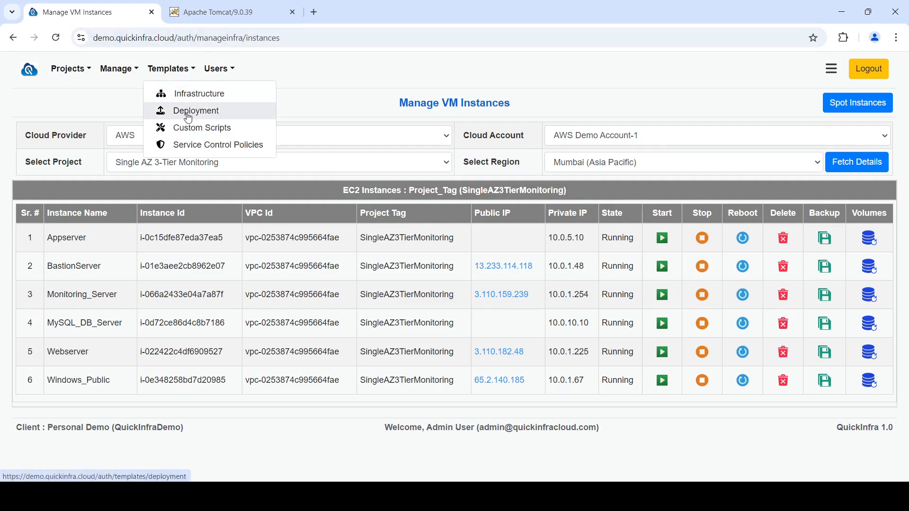
left_click(188, 114)
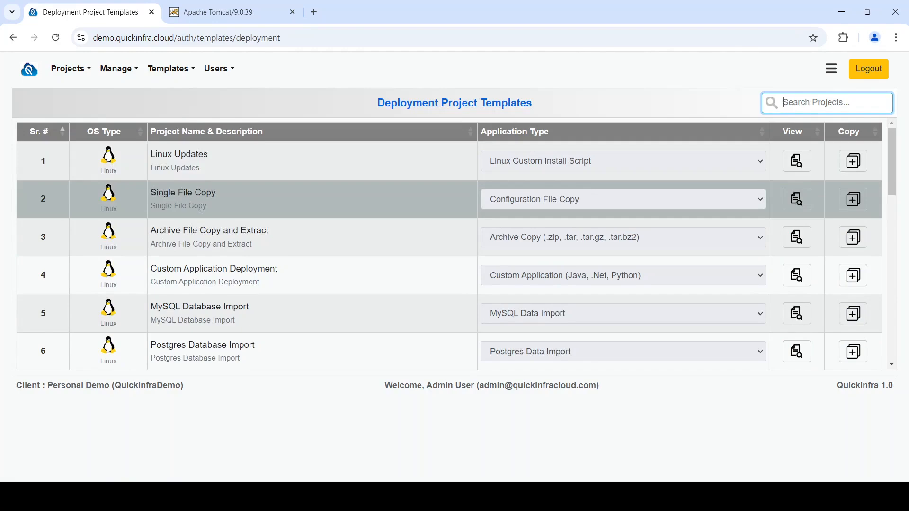
scroll(200, 215, "down", 1)
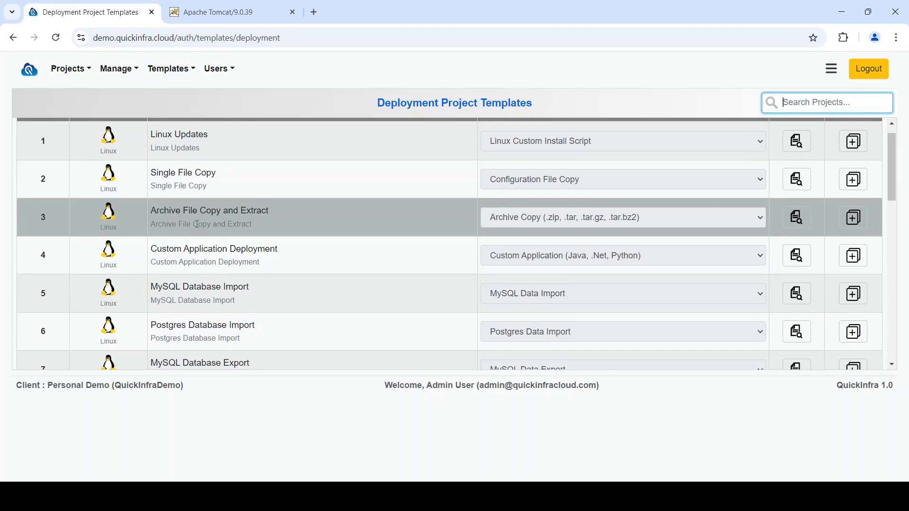
scroll(197, 225, "down", 1)
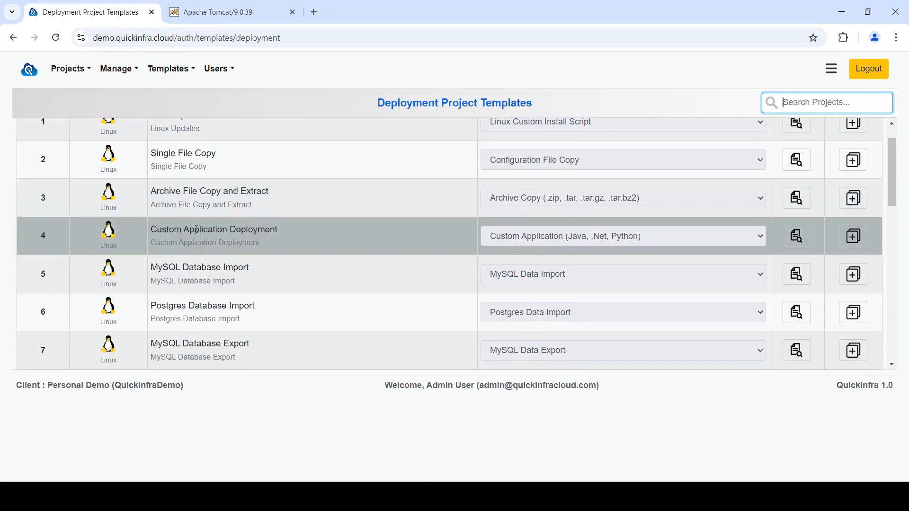
scroll(197, 233, "down", 1)
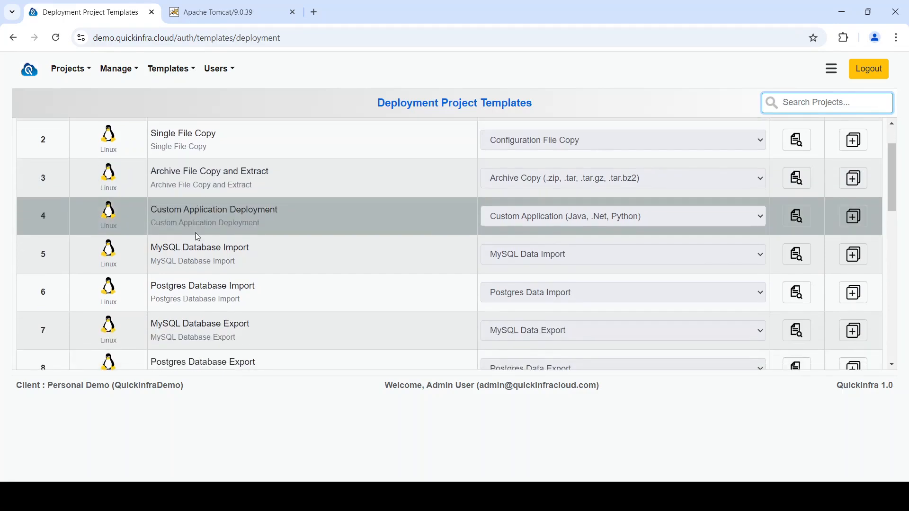
scroll(198, 237, "down", 1)
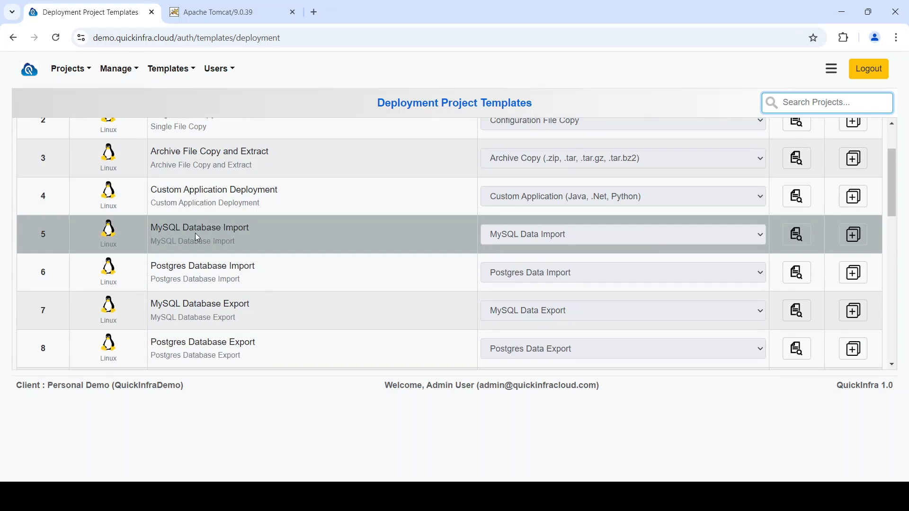
scroll(197, 237, "down", 1)
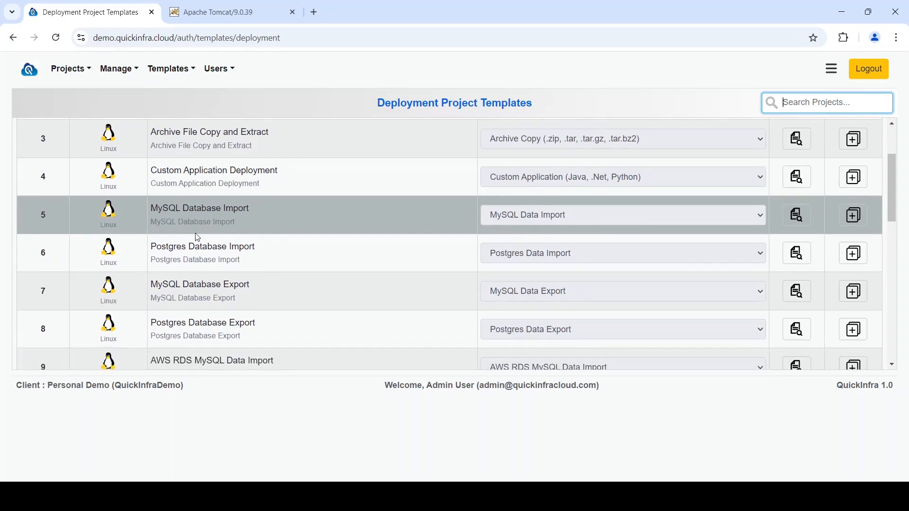
scroll(197, 237, "down", 2)
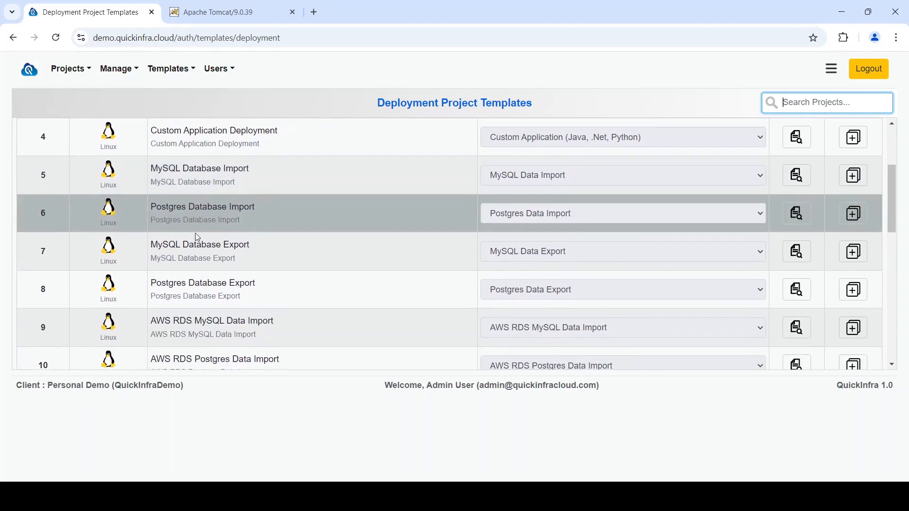
scroll(197, 236, "down", 2)
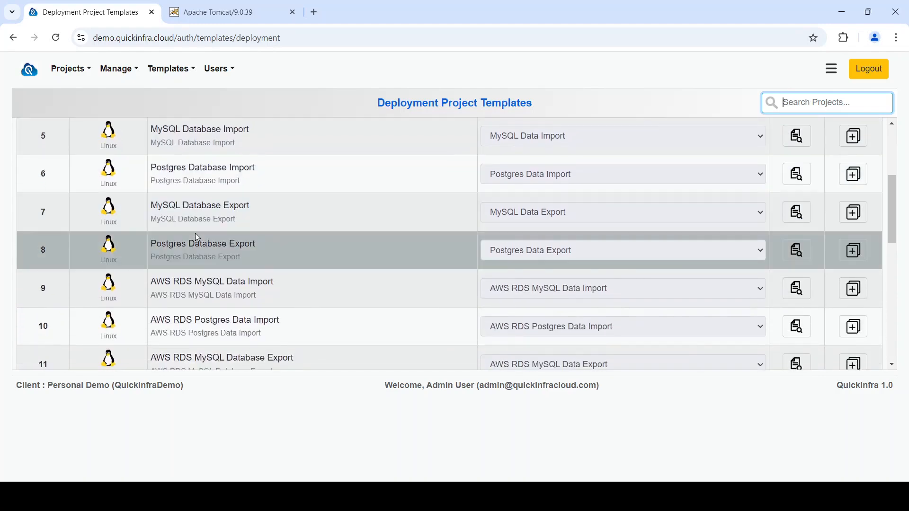
scroll(197, 237, "down", 6)
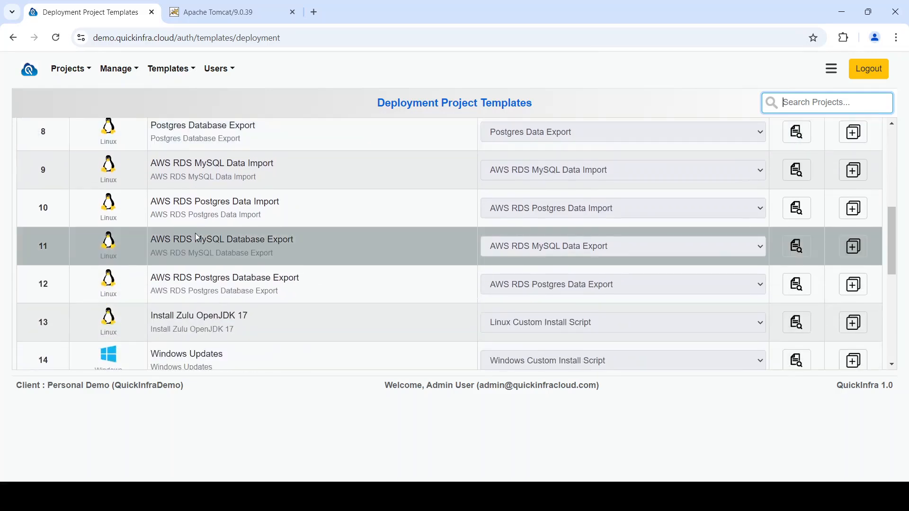
scroll(195, 232, "down", 4)
scroll(196, 233, "up", 19)
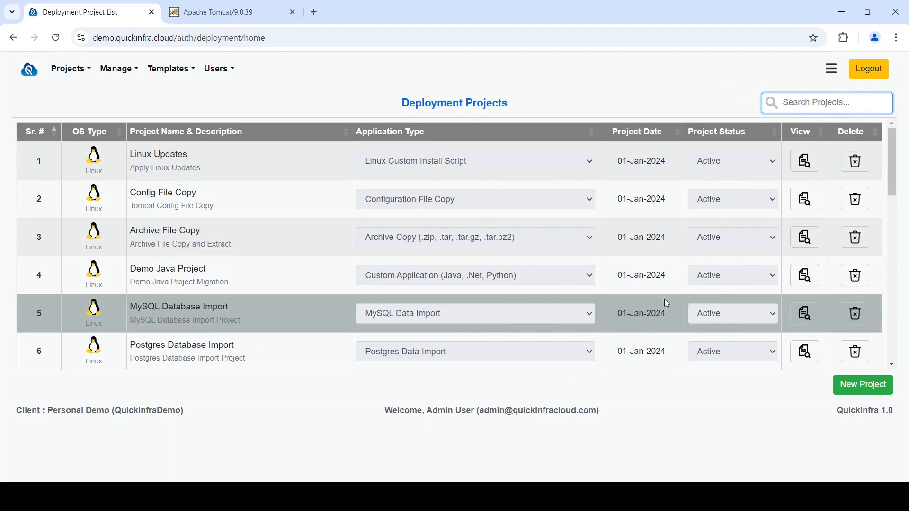
Open the MySQL Database Import deployment project and set its source type to AWS S3 Bucket
left_click(805, 313)
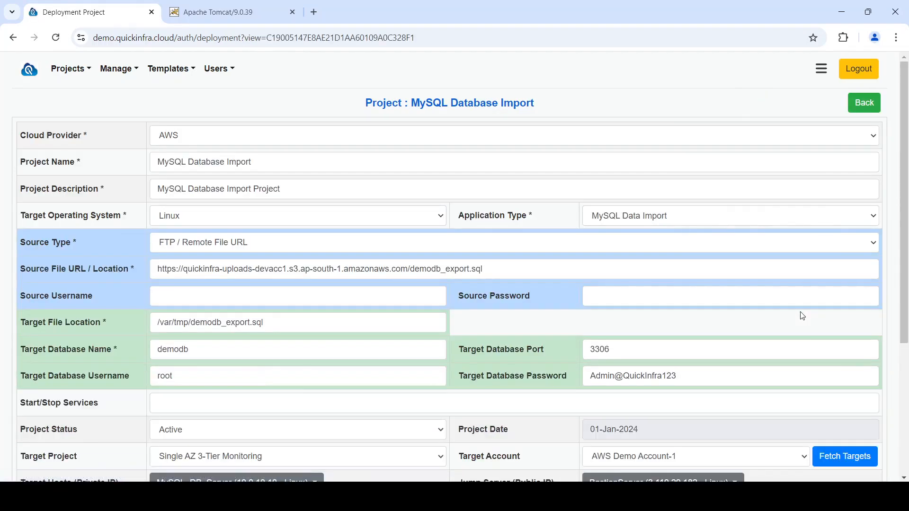
left_click(384, 242)
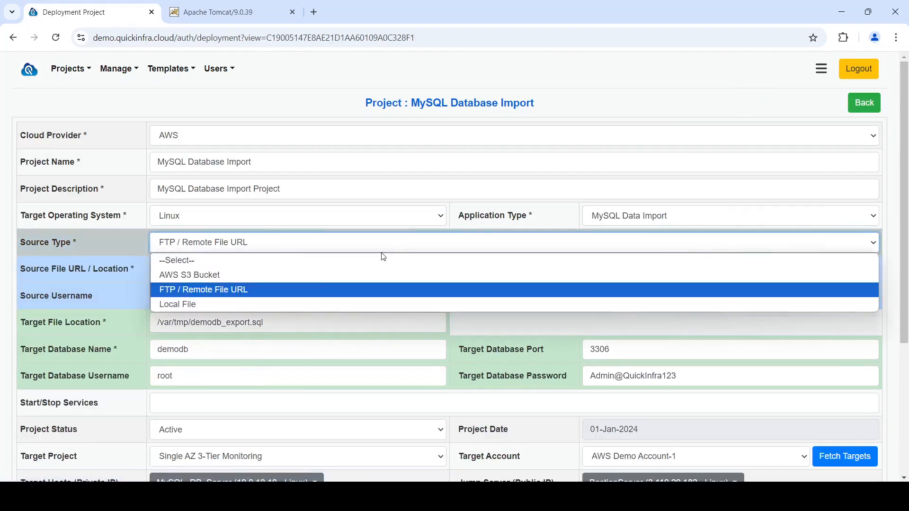
left_click(351, 276)
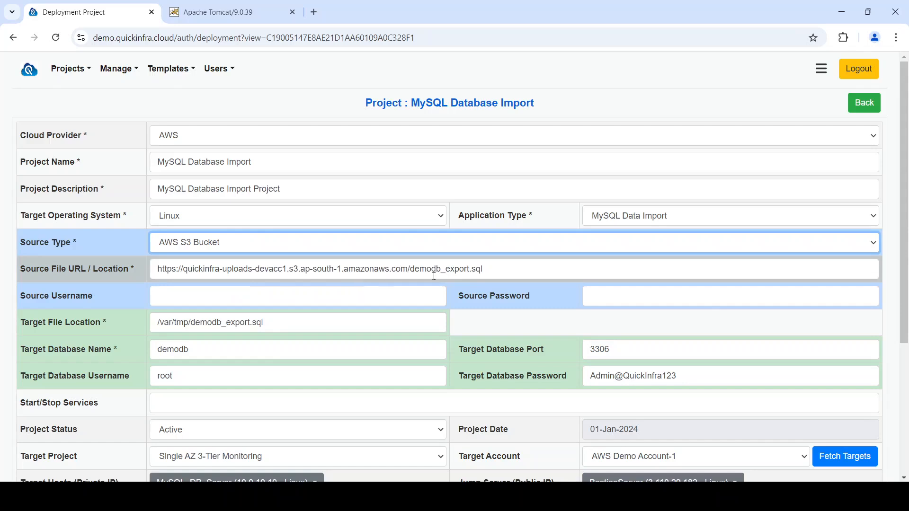
left_click_drag(499, 273, 151, 277)
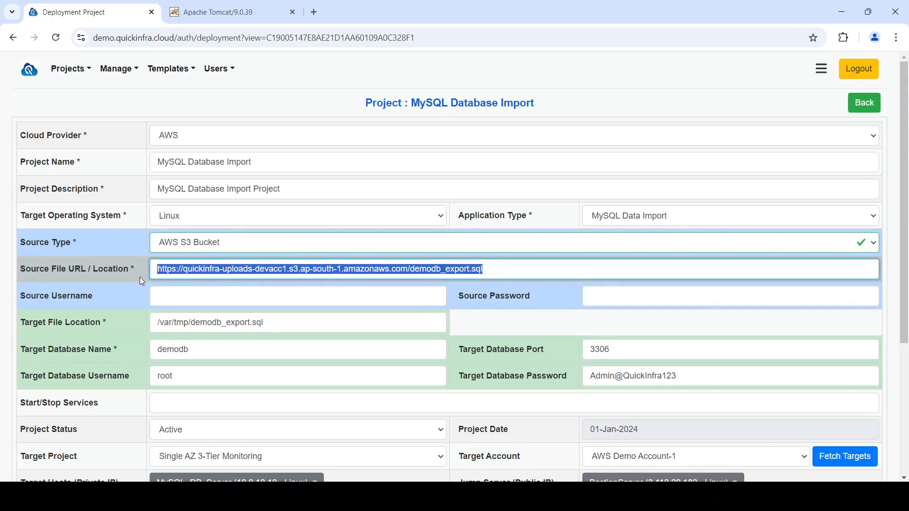
left_click(302, 321)
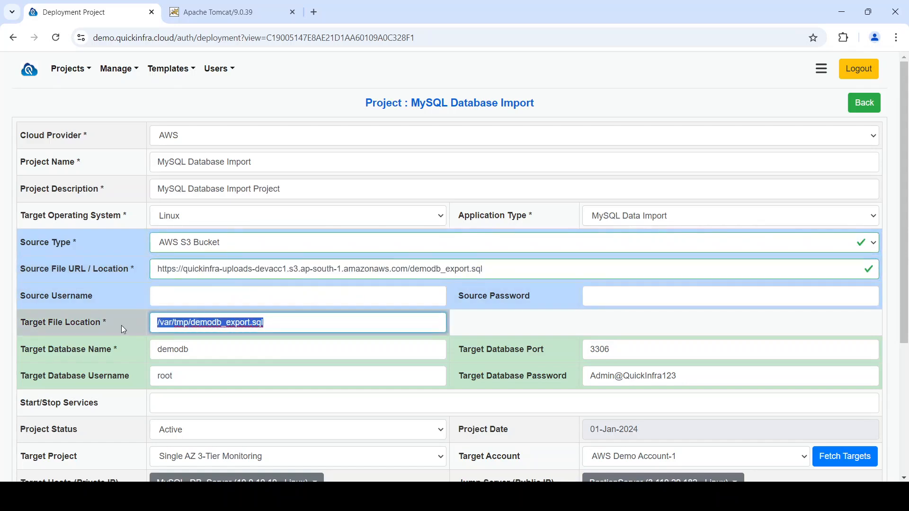
left_click(178, 350)
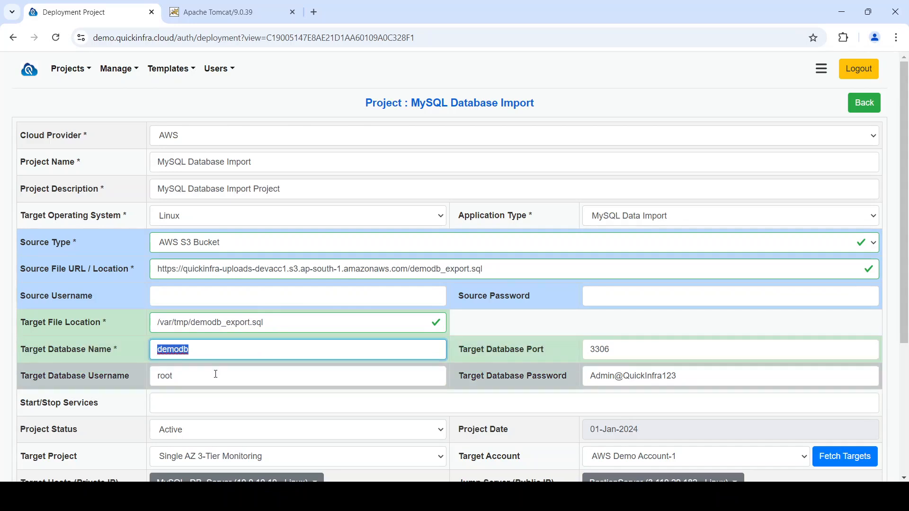
left_click(122, 377)
left_click(727, 372)
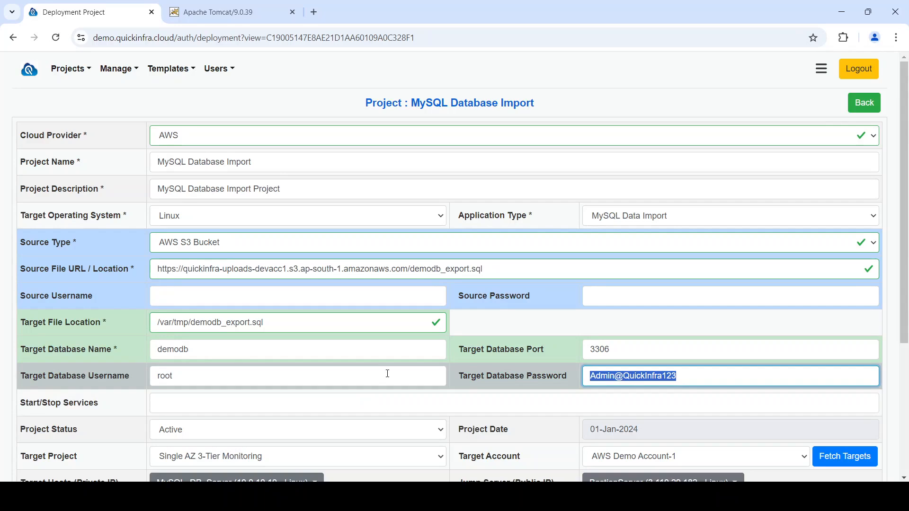
Choose Single AZ 3-Tier Monitoring as target project and AWS Demo Account-1 as target account, then fetch the target hosts
scroll(387, 373, "down", 2)
left_click(382, 362)
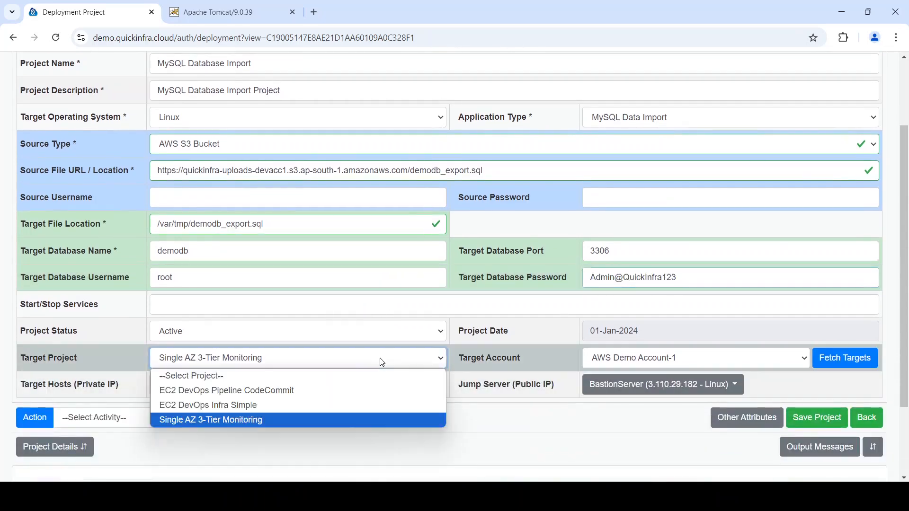
left_click(367, 420)
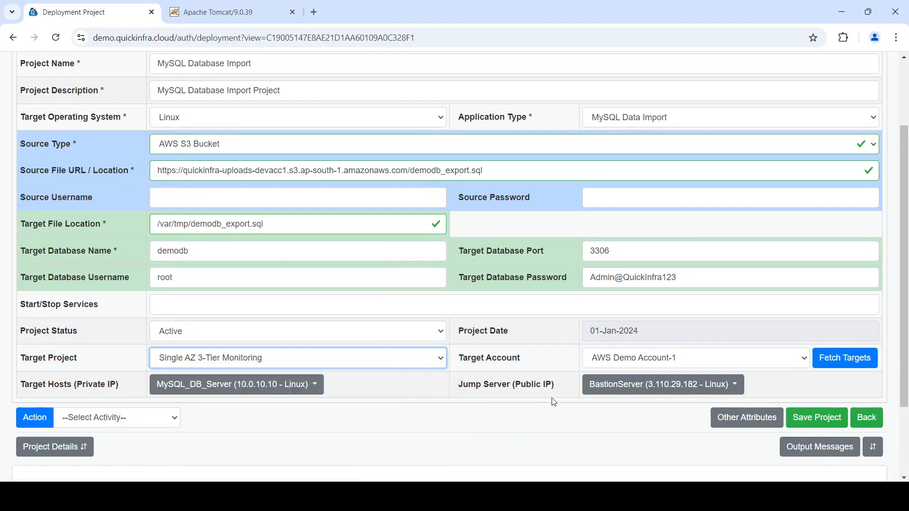
left_click(635, 364)
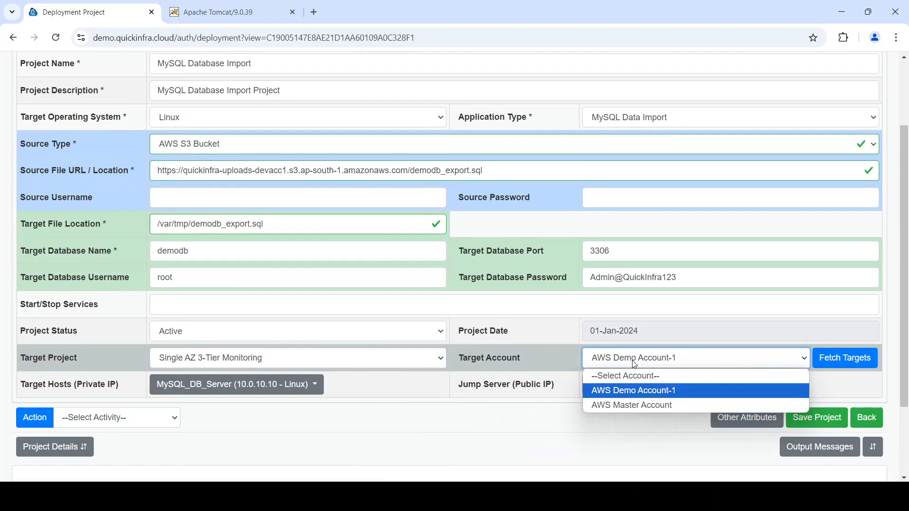
left_click(634, 365)
left_click(857, 360)
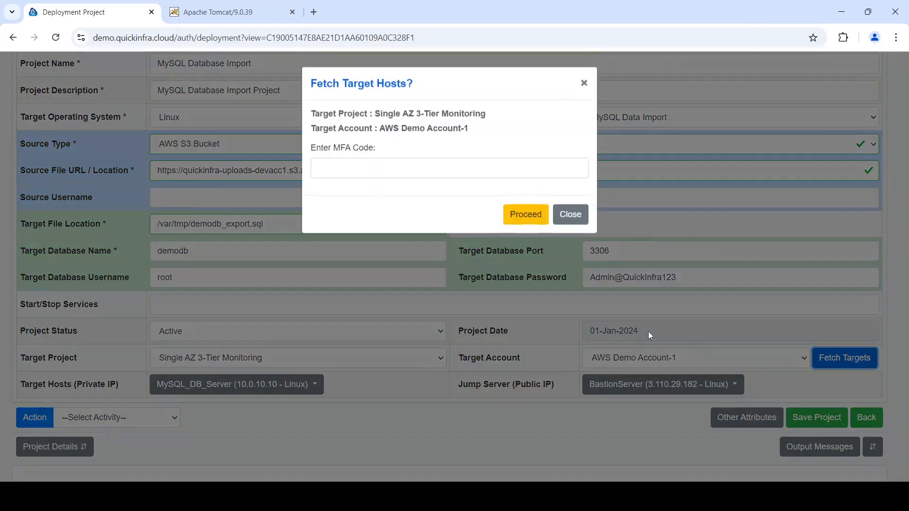
left_click(524, 214)
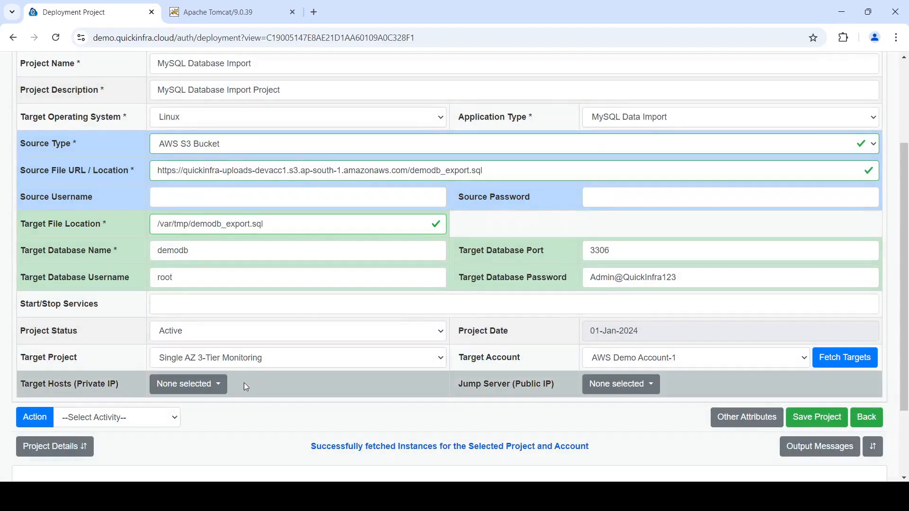
Select only MySQL_DB_Server as the target host
left_click(220, 392)
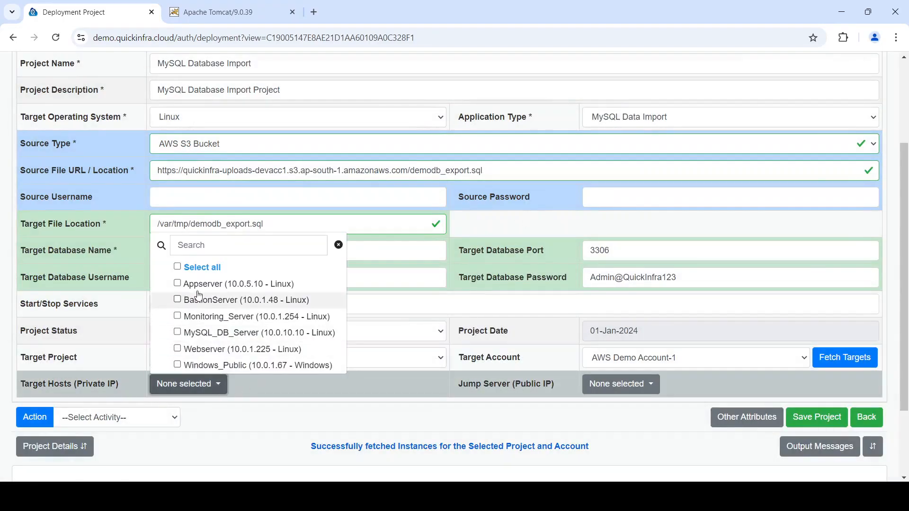
left_click(209, 273)
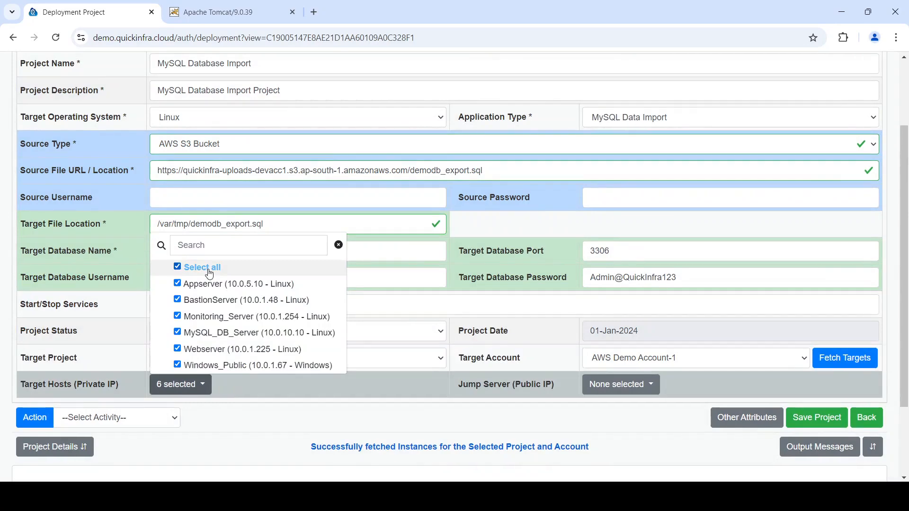
left_click(209, 273)
left_click(220, 333)
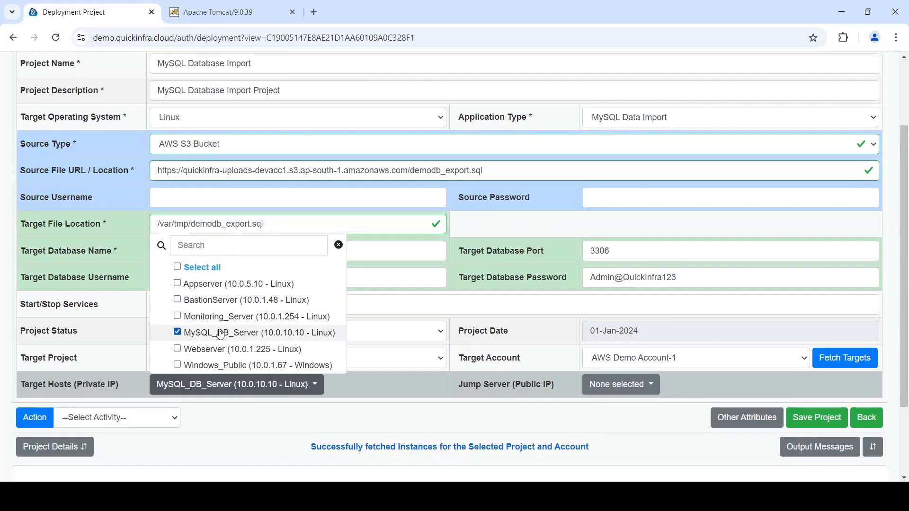
left_click(327, 392)
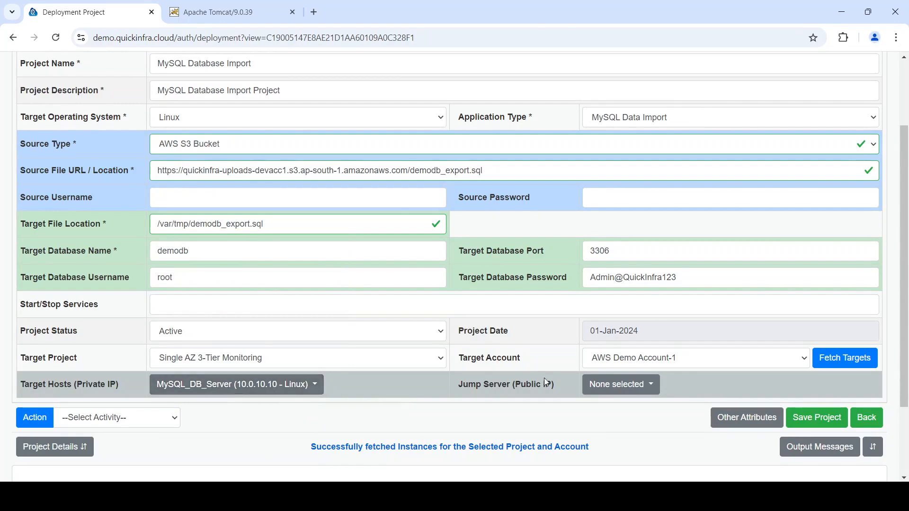
Set the jump server to BastionServer and save the project
left_click(619, 386)
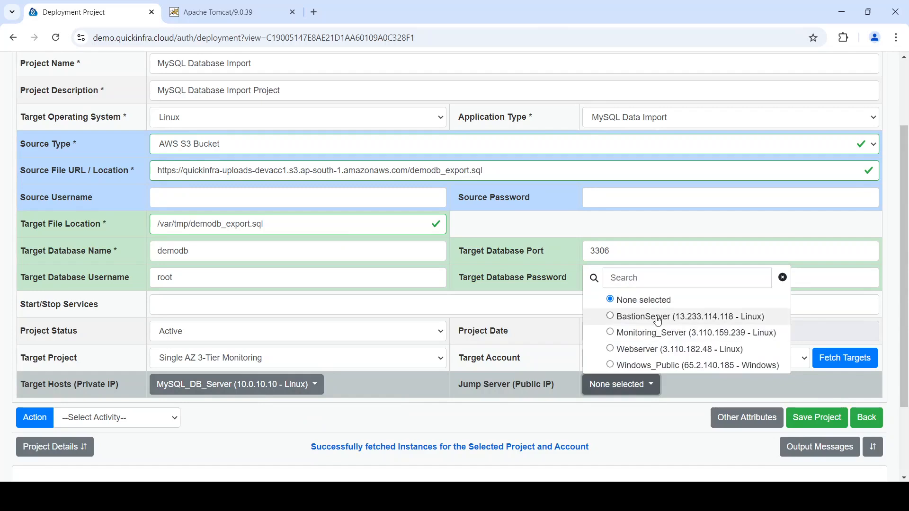
left_click(630, 316)
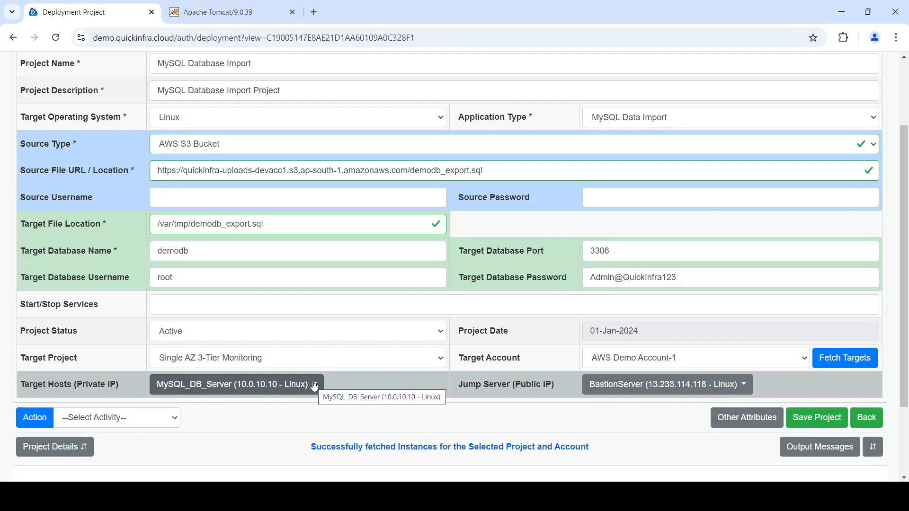
left_click(824, 421)
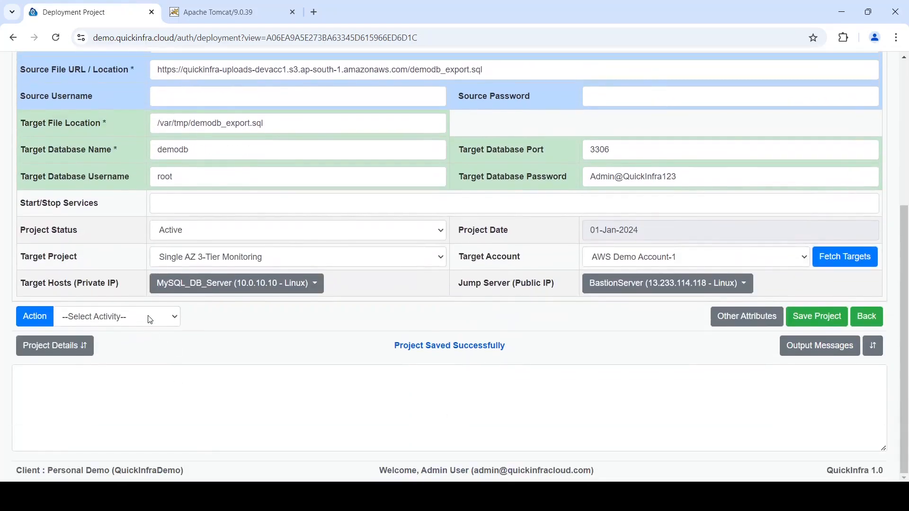
Run the Generate Ansible Script action for the project and proceed
left_click(147, 316)
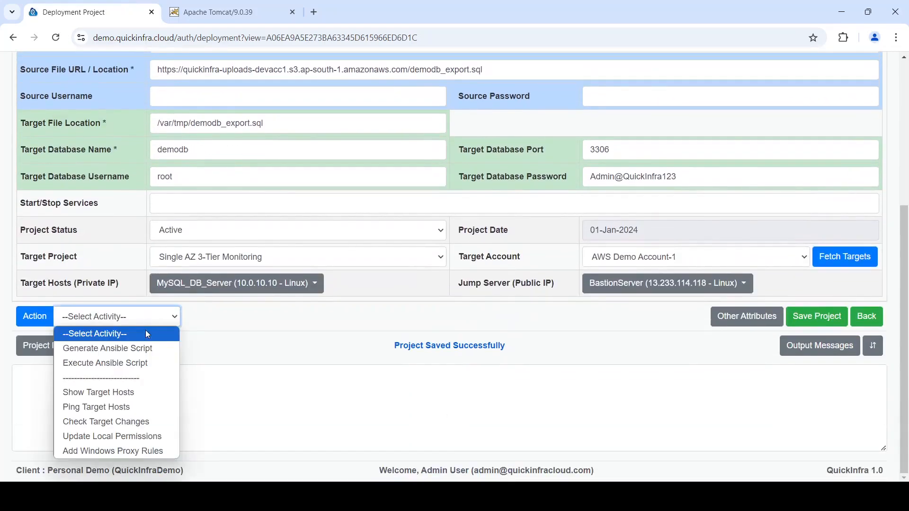
left_click(141, 349)
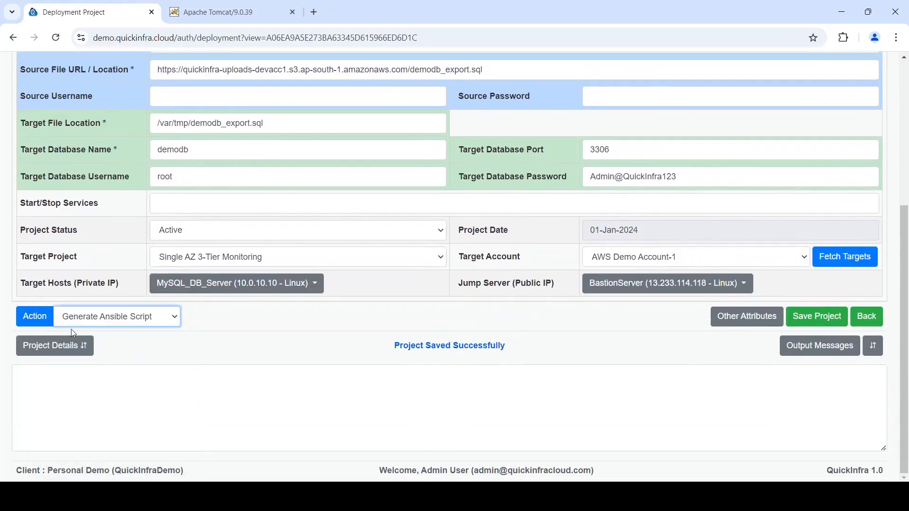
left_click(46, 327)
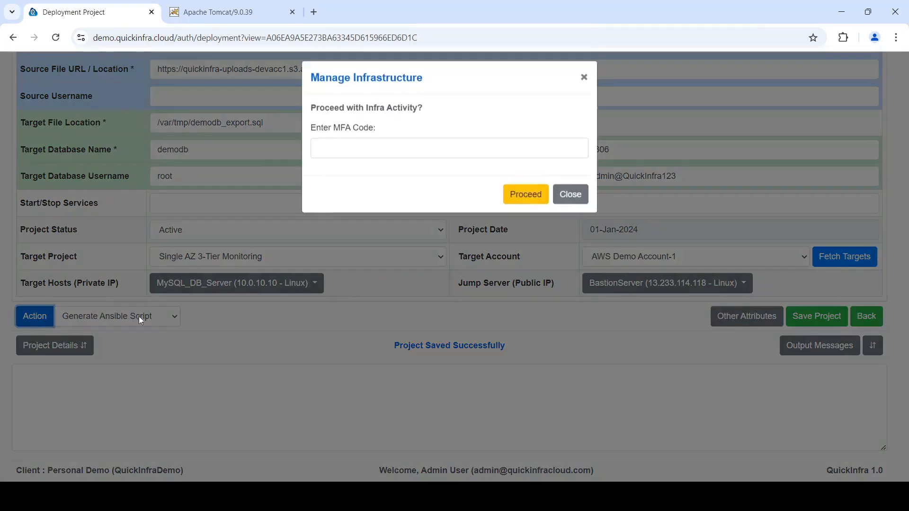
left_click(523, 195)
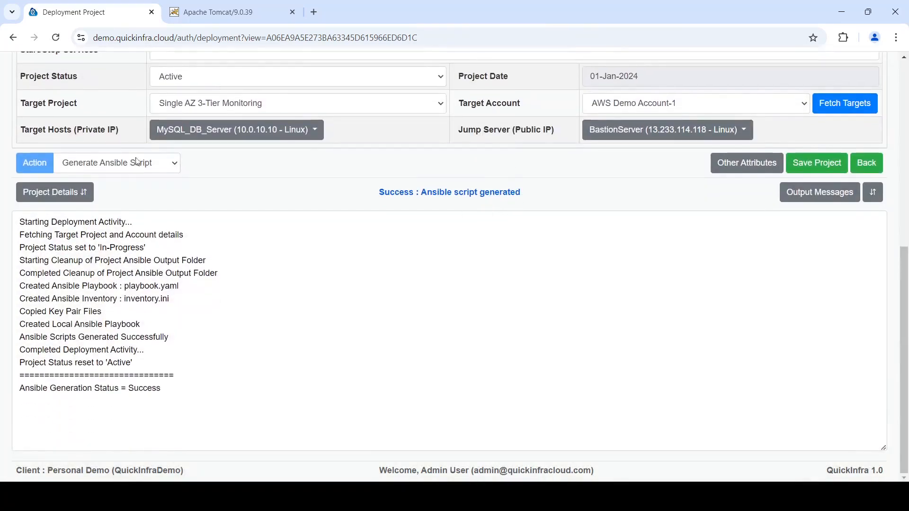
Run the Execute Ansible Script action for the MySQL import project and proceed without an MFA code
left_click(89, 166)
left_click(91, 210)
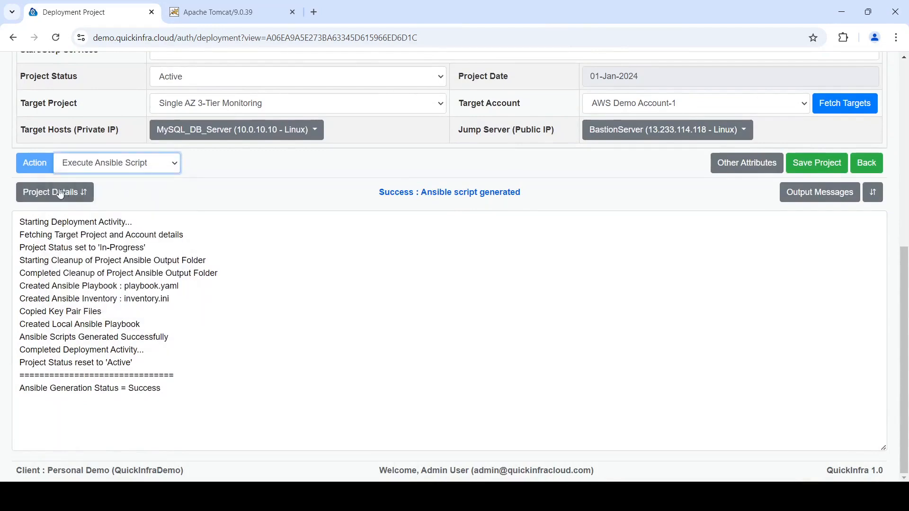
left_click(42, 167)
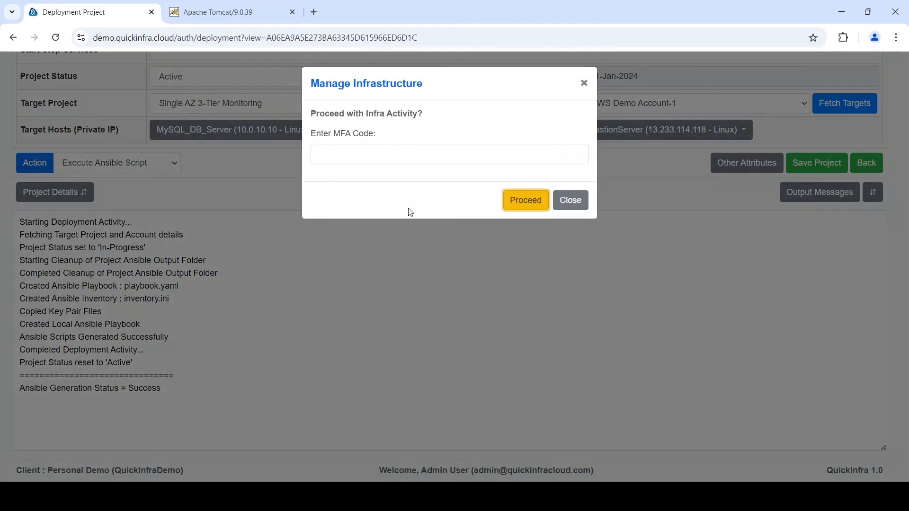
left_click(534, 205)
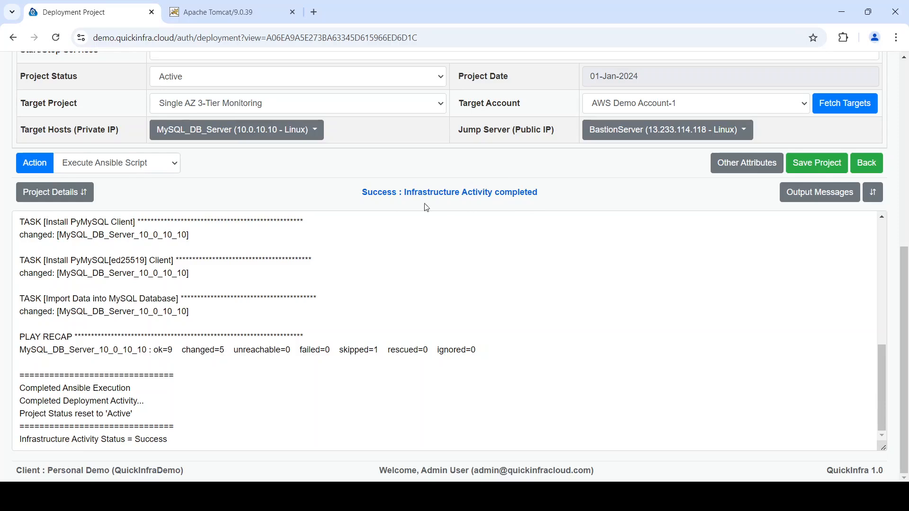
left_click_drag(361, 192, 565, 204)
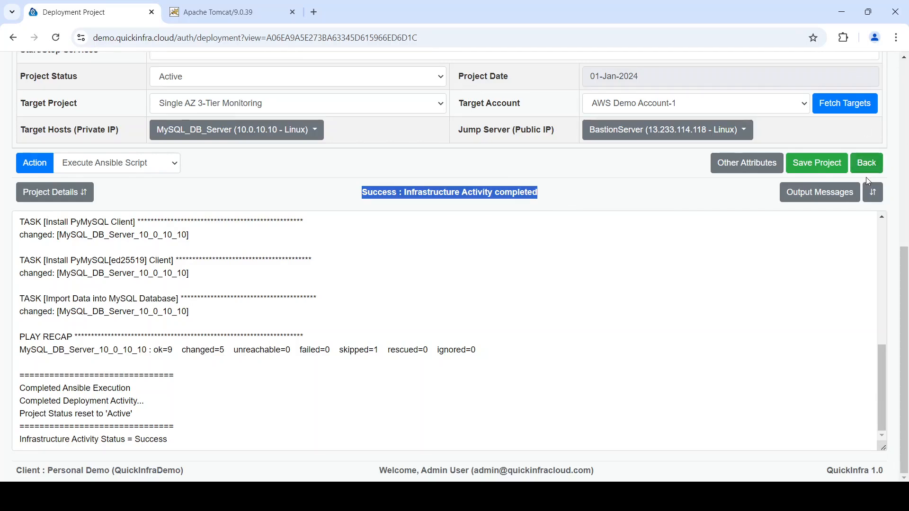
Return to the deployment project list, open Demo Java Project and review its source type, file locations and services
left_click(867, 164)
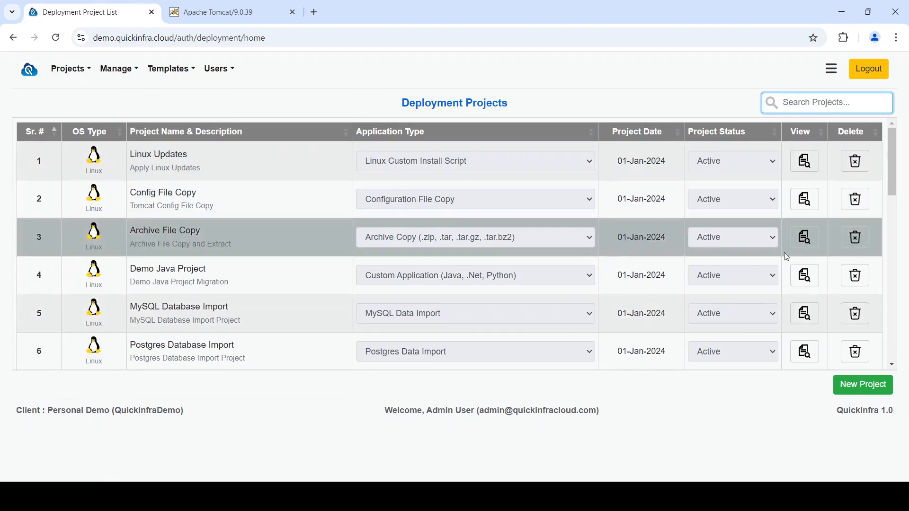
left_click(793, 277)
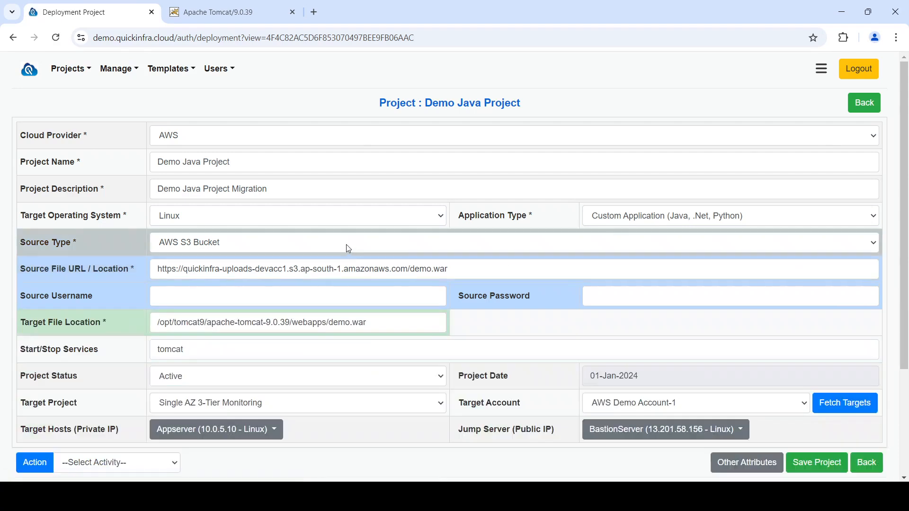
left_click(349, 249)
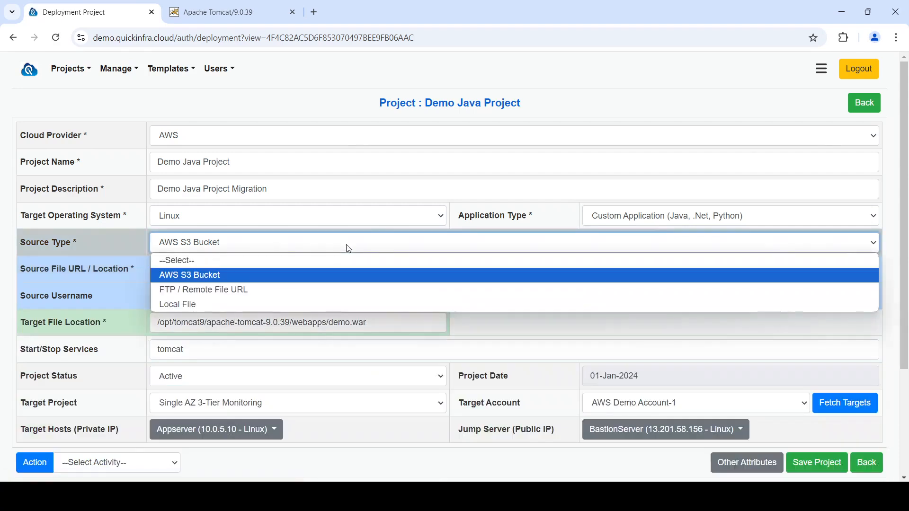
left_click(348, 242)
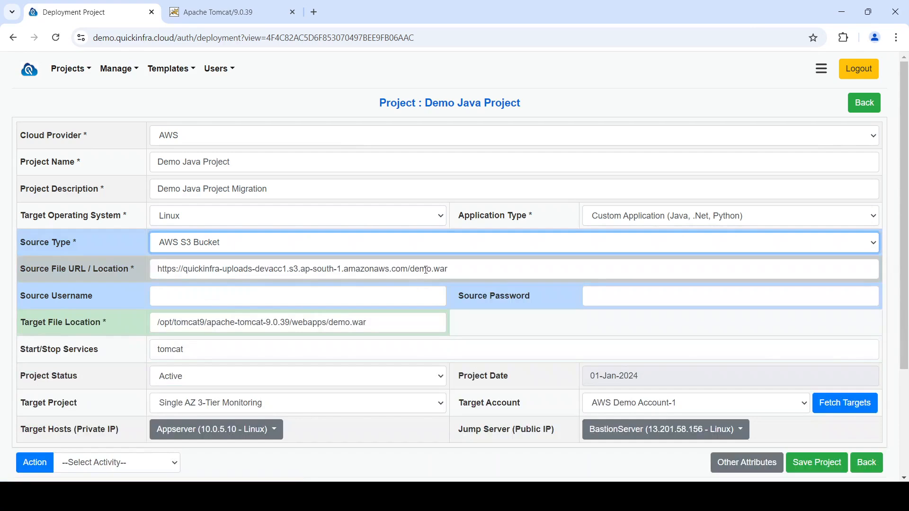
left_click_drag(471, 269, 147, 274)
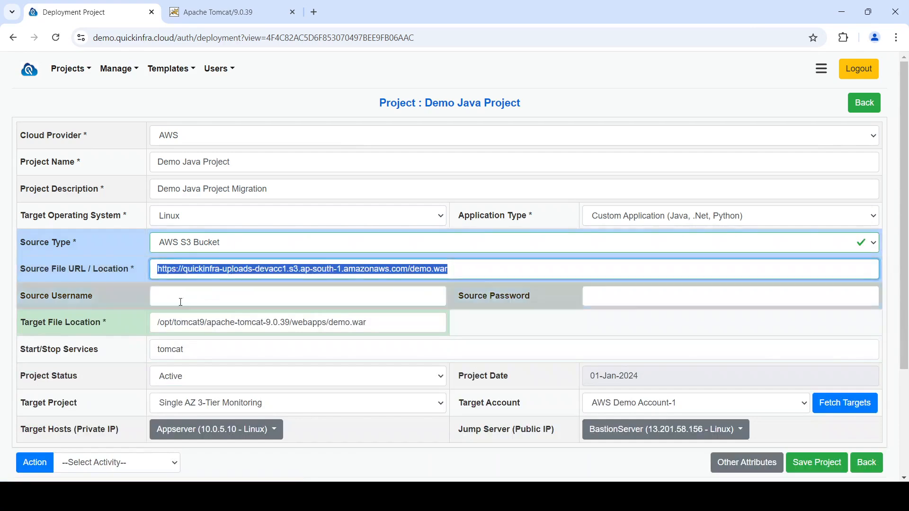
left_click_drag(372, 322, 120, 323)
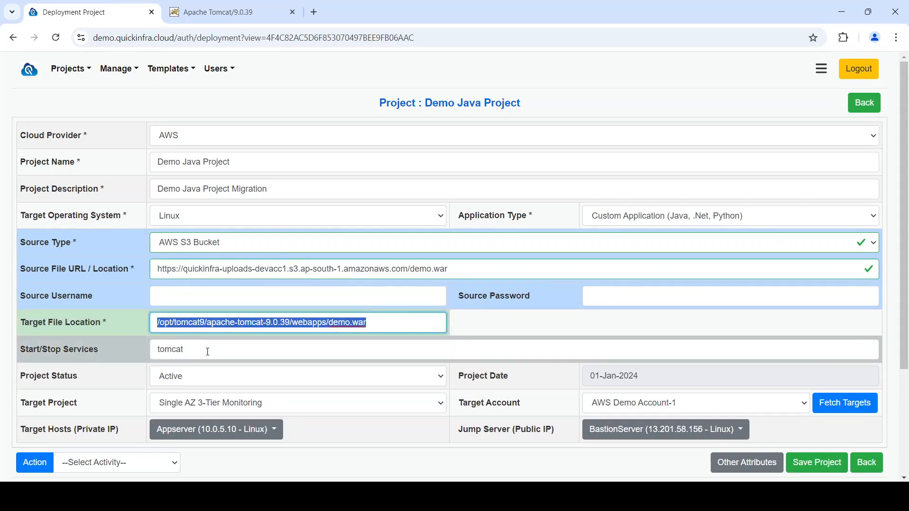
left_click_drag(208, 351, 110, 342)
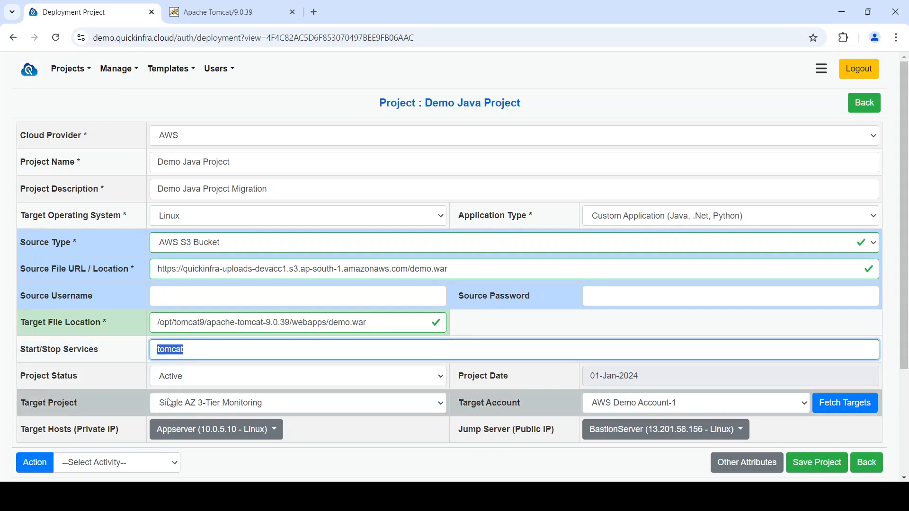
Choose Single AZ 3-Tier Monitoring as target project and AWS Demo Account-1 as target account, then fetch the target hosts
left_click(333, 402)
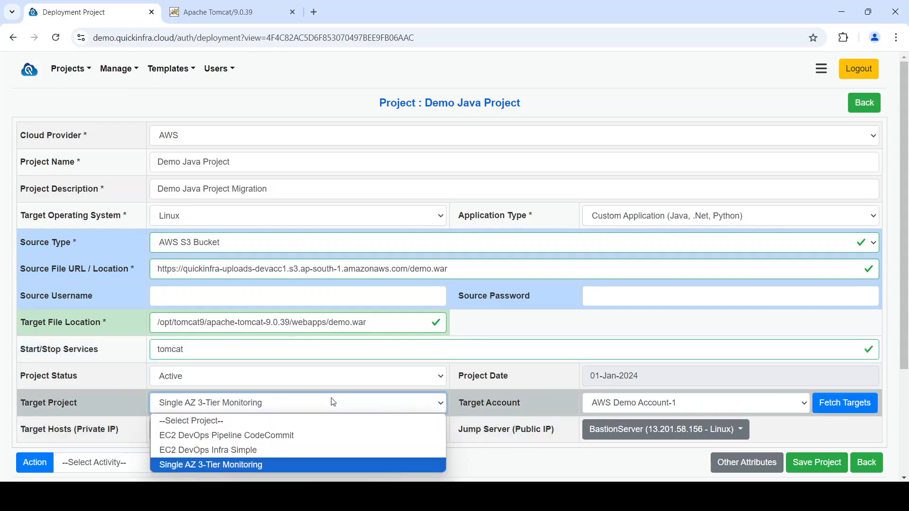
left_click(311, 471)
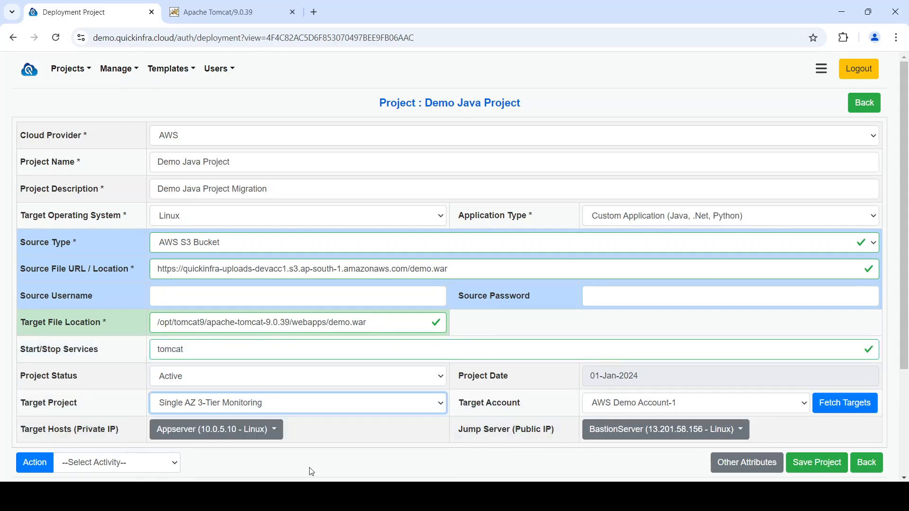
left_click(622, 405)
left_click(622, 405)
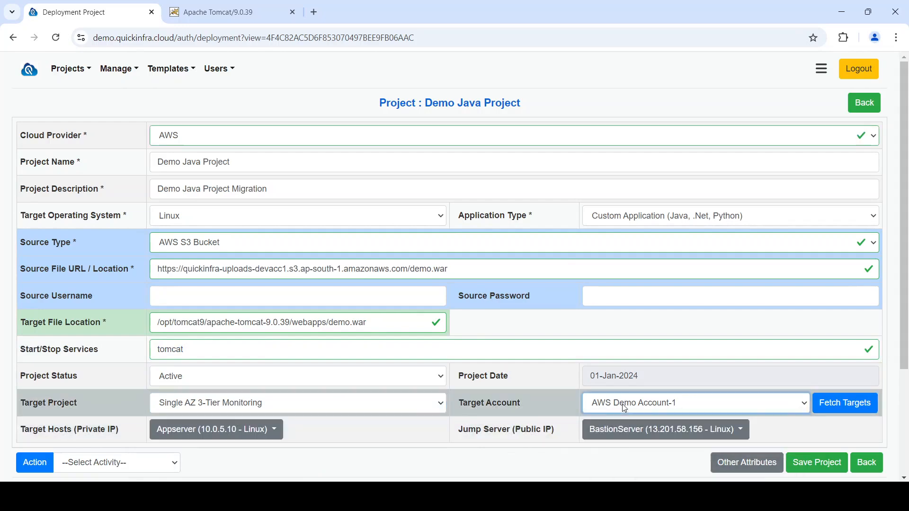
left_click(845, 403)
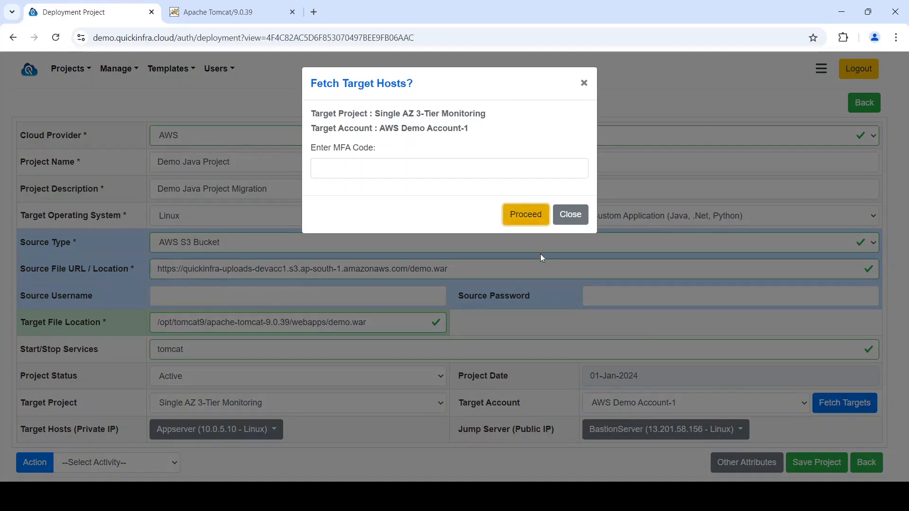
left_click(535, 218)
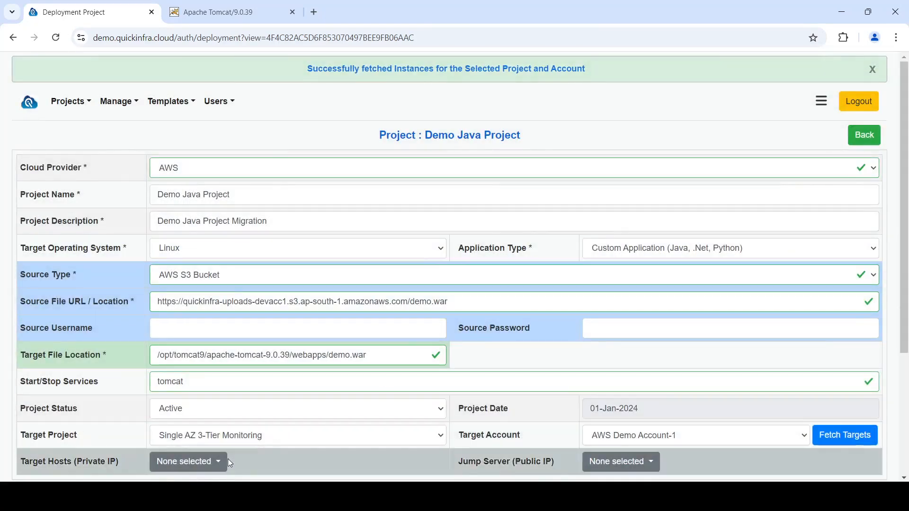
Select only Appserver as the target host
scroll(228, 458, "down", 3)
left_click(213, 345)
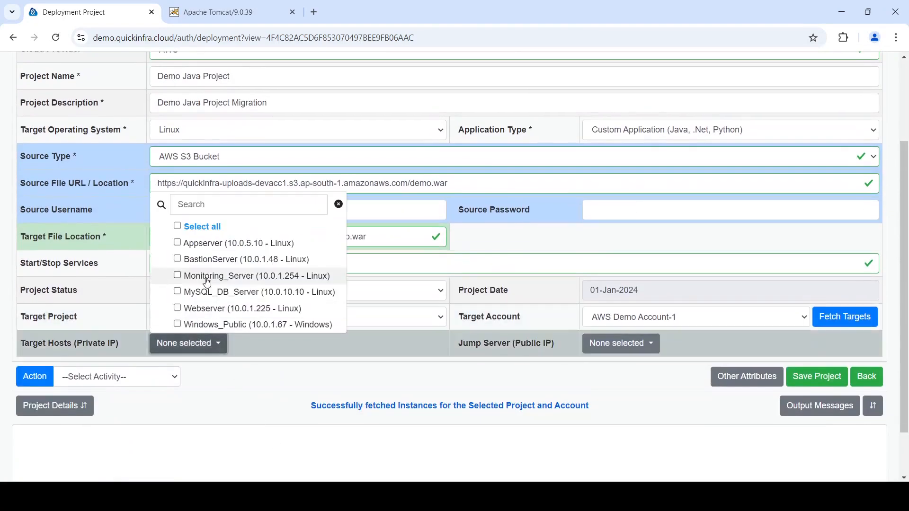
left_click(210, 229)
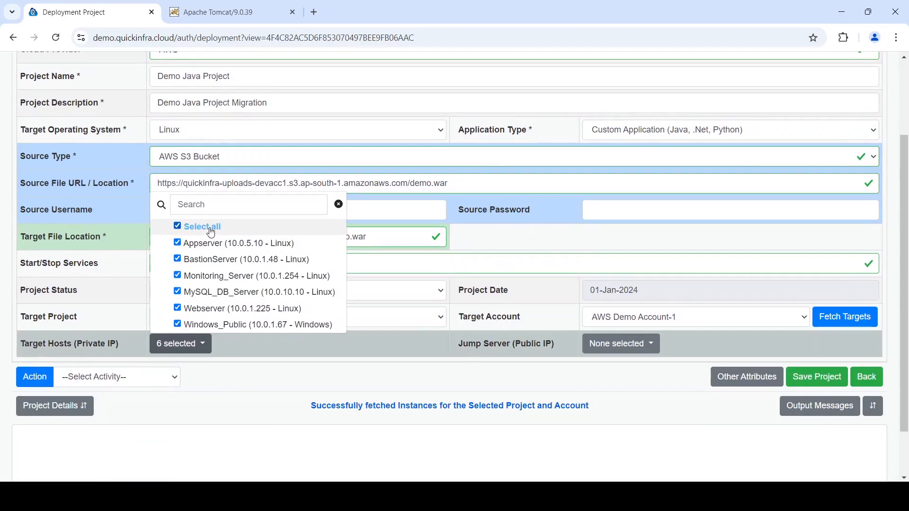
left_click(211, 229)
left_click(210, 244)
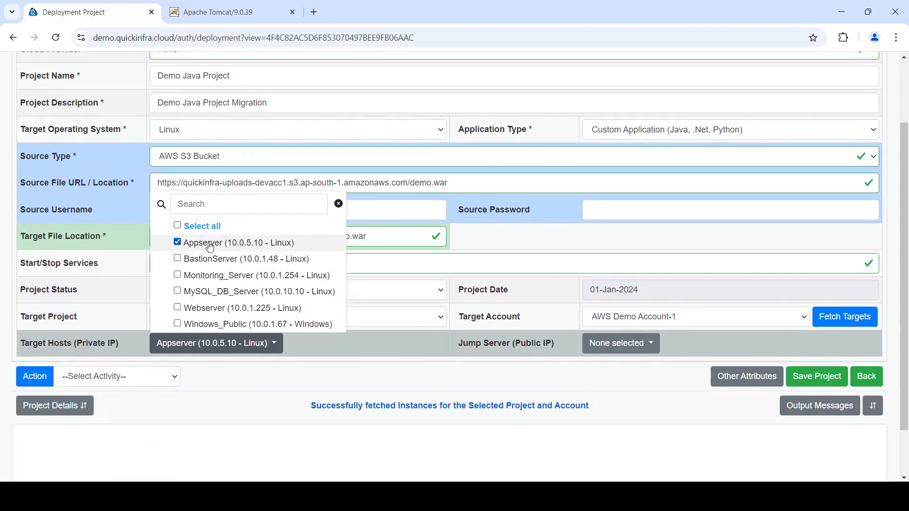
left_click(308, 355)
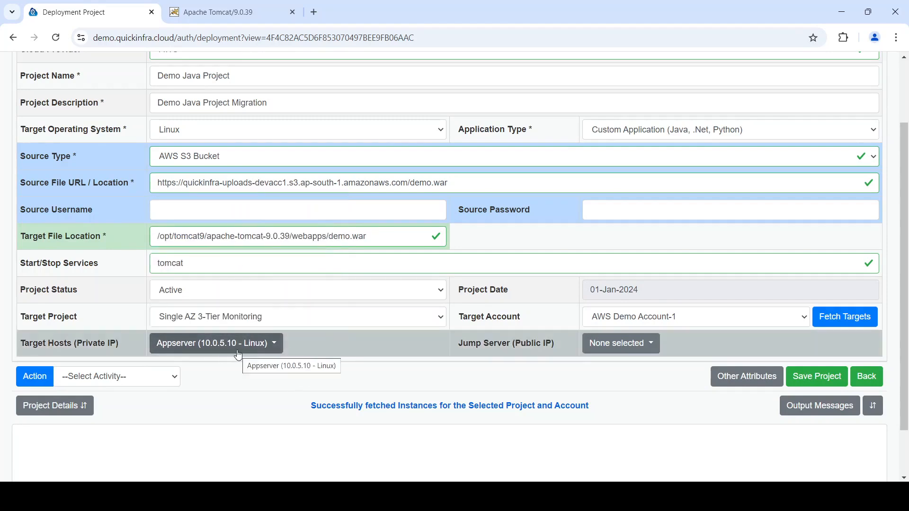
Set the jump server to BastionServer and save the project
left_click(615, 344)
left_click(632, 276)
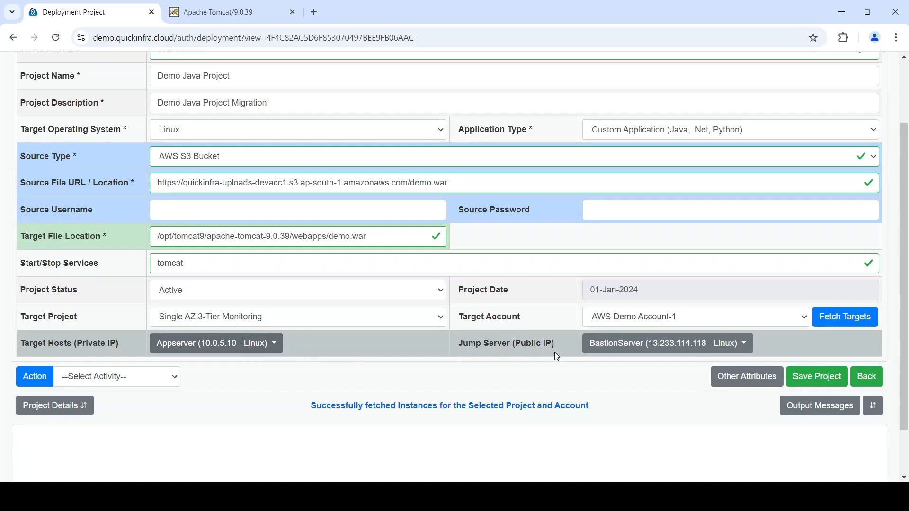
left_click(829, 376)
Run the Generate Ansible Script action for the Demo Java Project and proceed
scroll(350, 288, "down", 3)
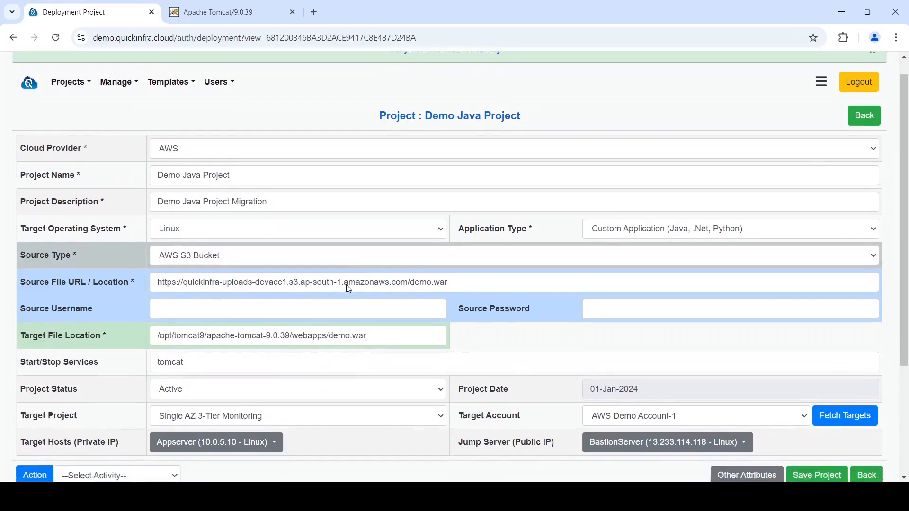
left_click(165, 358)
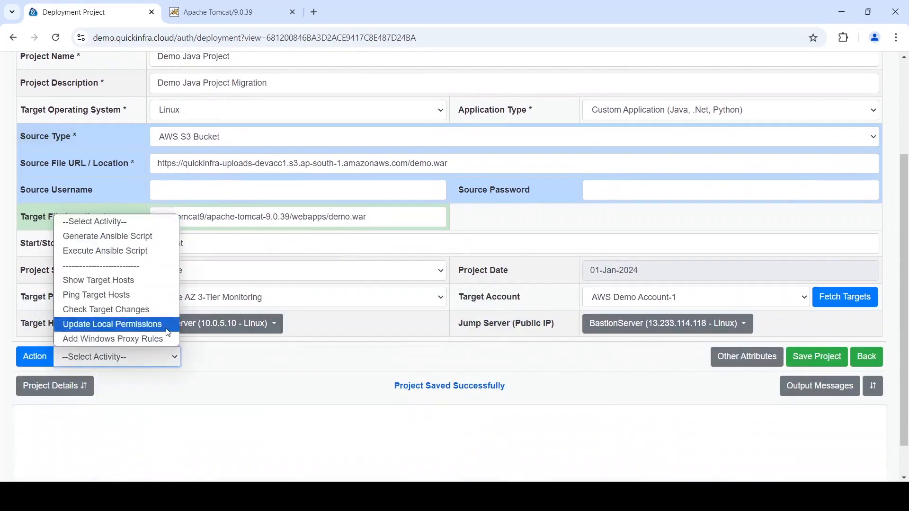
left_click(161, 235)
left_click(34, 356)
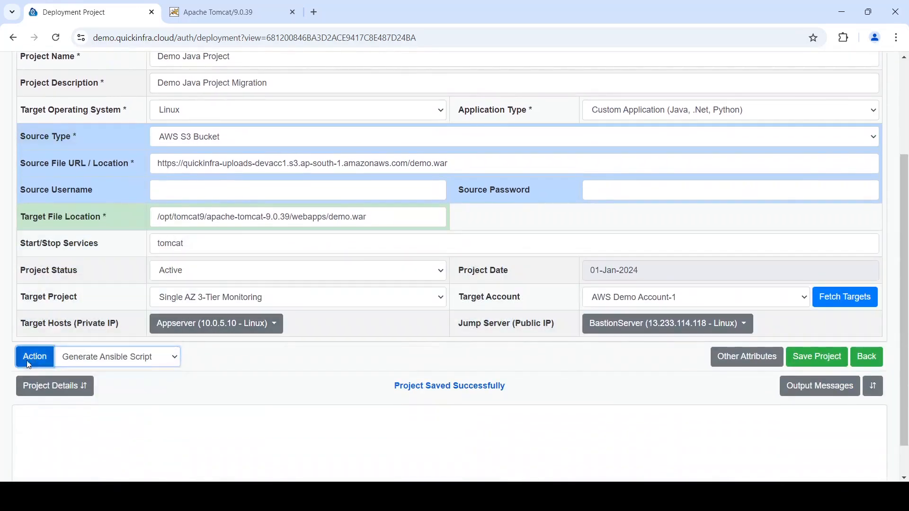
left_click(530, 202)
scroll(530, 200, "down", 4)
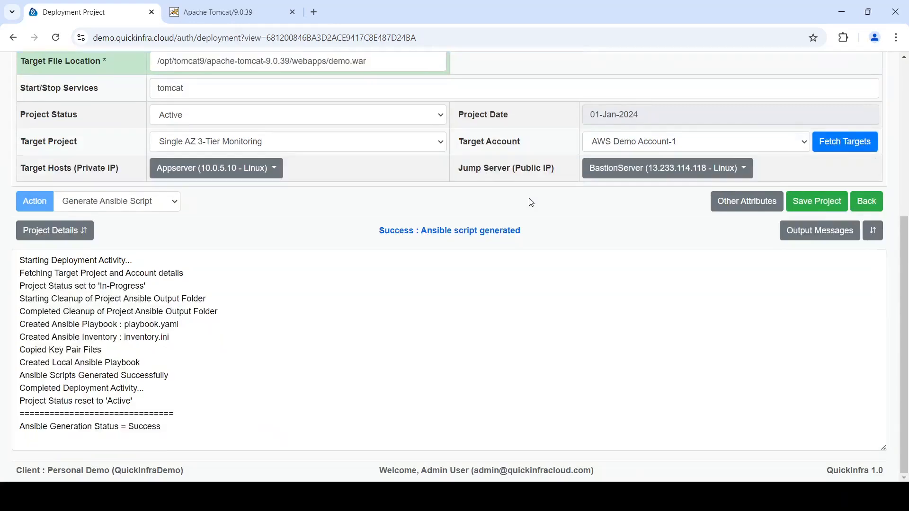
Run the Execute Ansible Script action and proceed to deploy the application
left_click(151, 165)
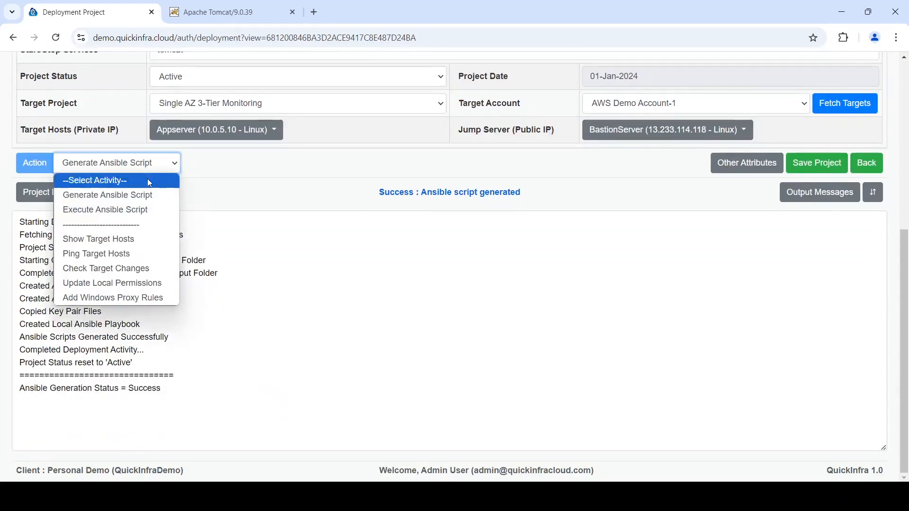
left_click(134, 210)
left_click(33, 170)
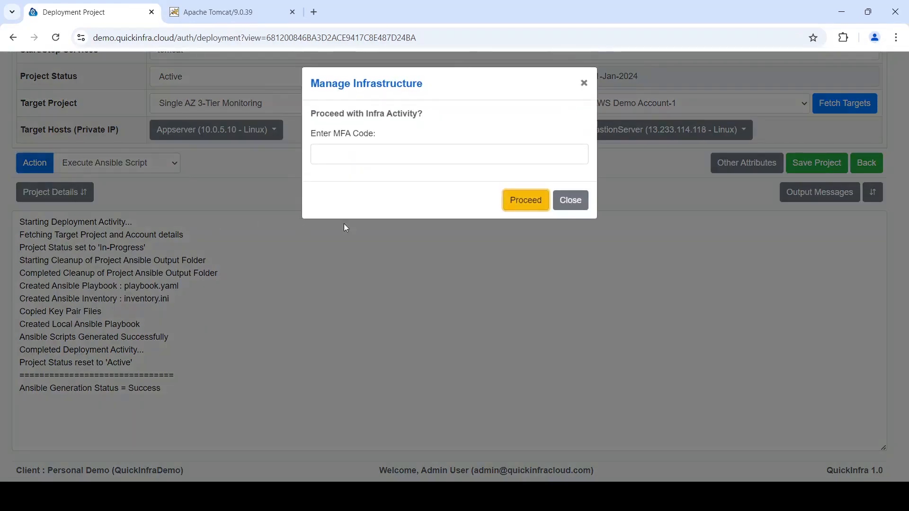
left_click(519, 206)
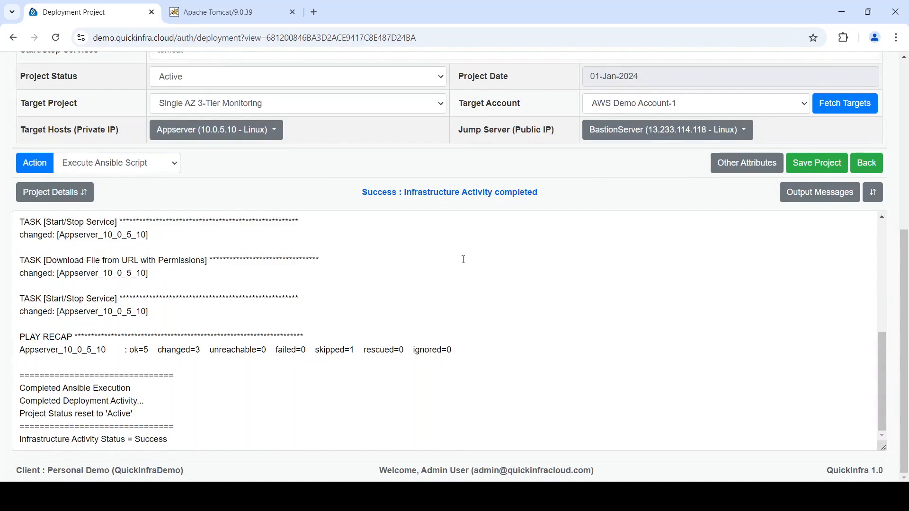
Switch to the Tomcat tab and open 3.110.182.48/demo
left_click(213, 14)
left_click(264, 38)
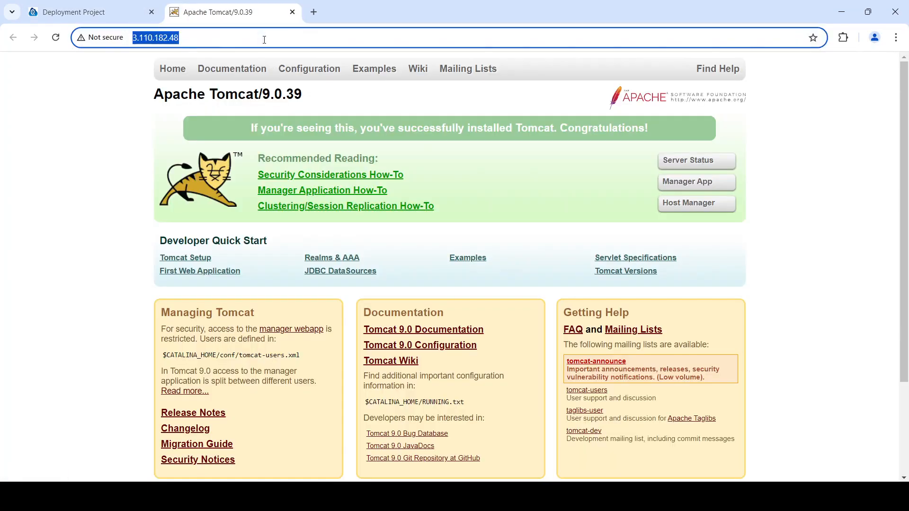
left_click(264, 38)
type("/demo")
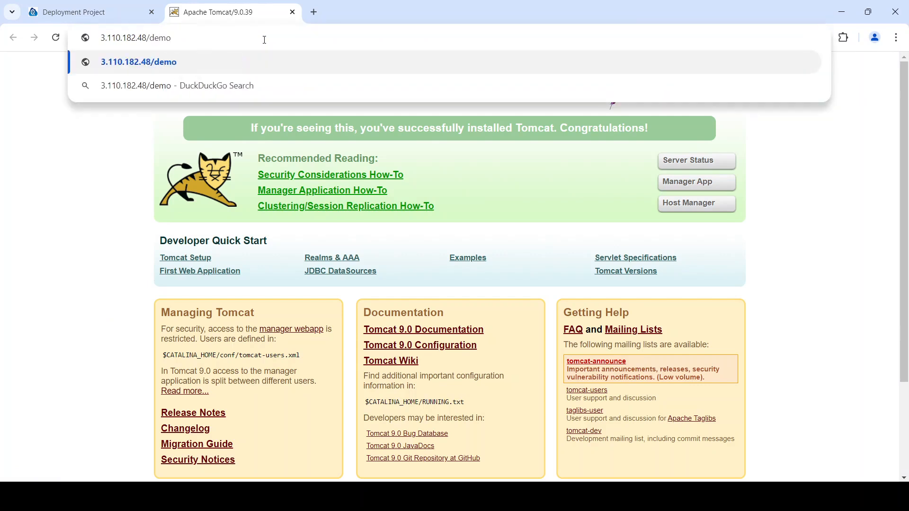
key("Return")
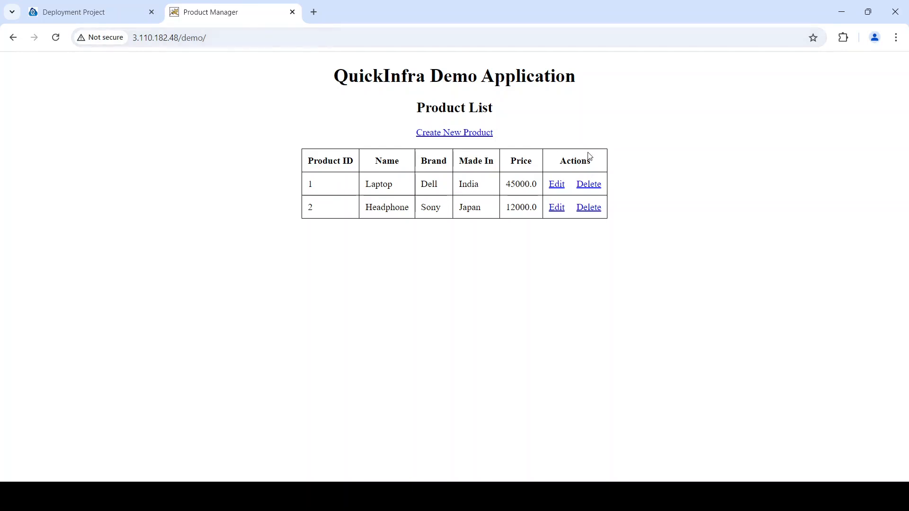
Delete both products from the demo application's product list
left_click(593, 188)
left_click(592, 188)
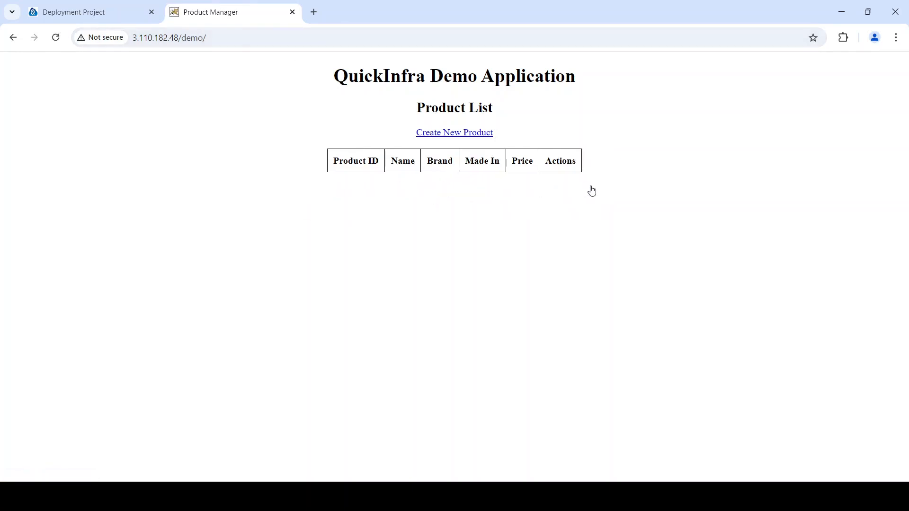
Return to the QuickInfra tab, go back to the project list and open the MySQL Database Import project
left_click(106, 10)
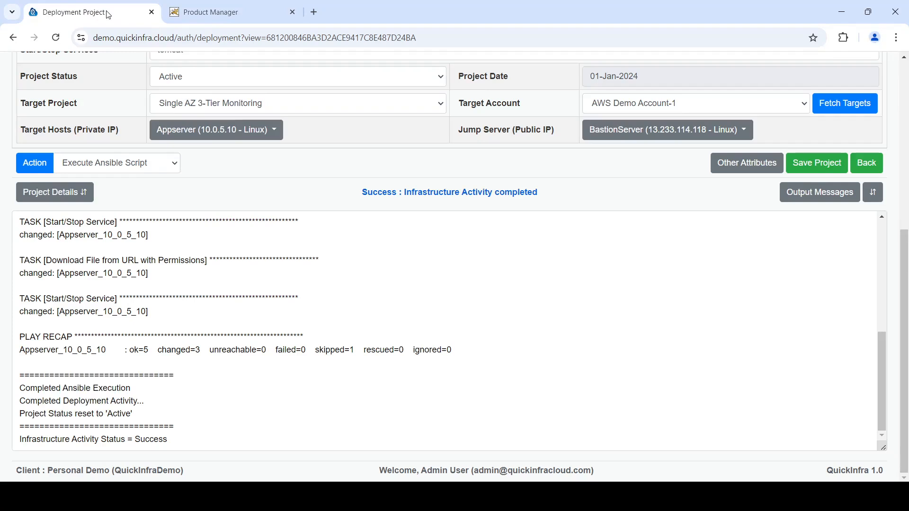
left_click(866, 164)
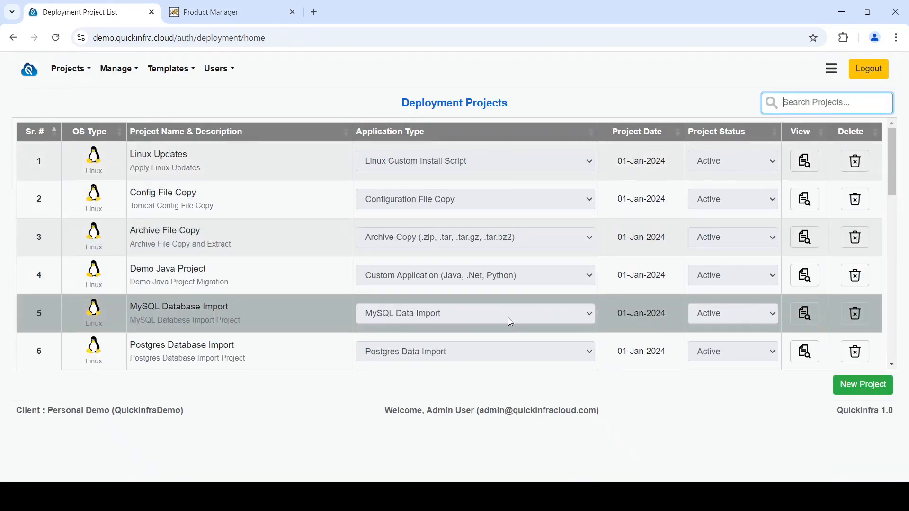
left_click(807, 320)
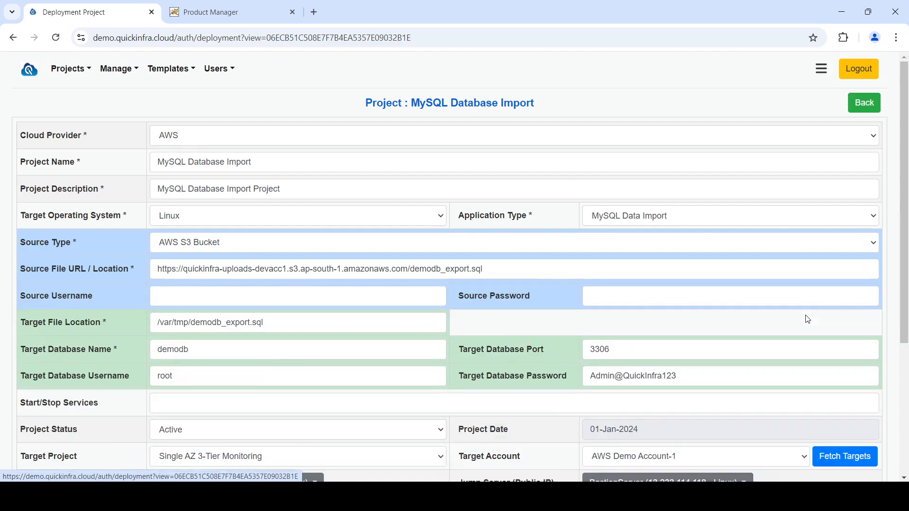
Run the Execute Ansible Script action on the MySQL Database Import project and proceed with the infra activity
scroll(450, 450, "down", 3)
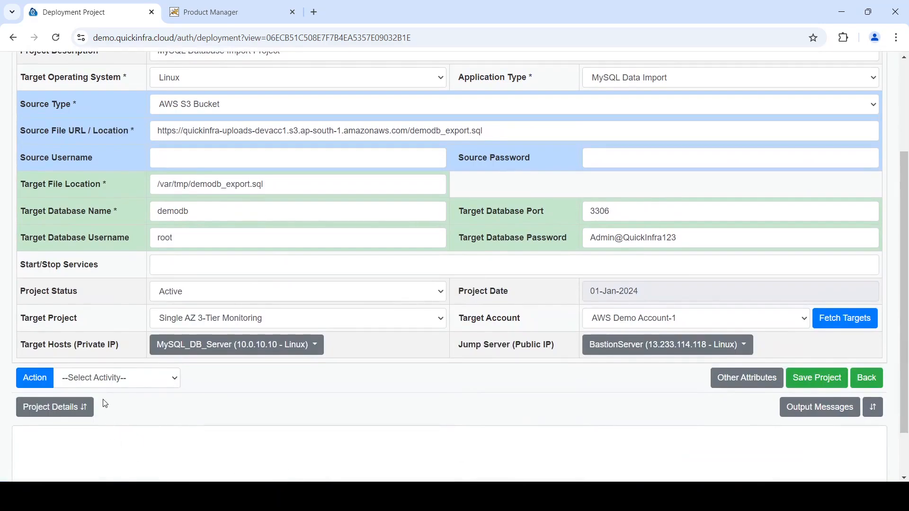
left_click(118, 378)
left_click(109, 272)
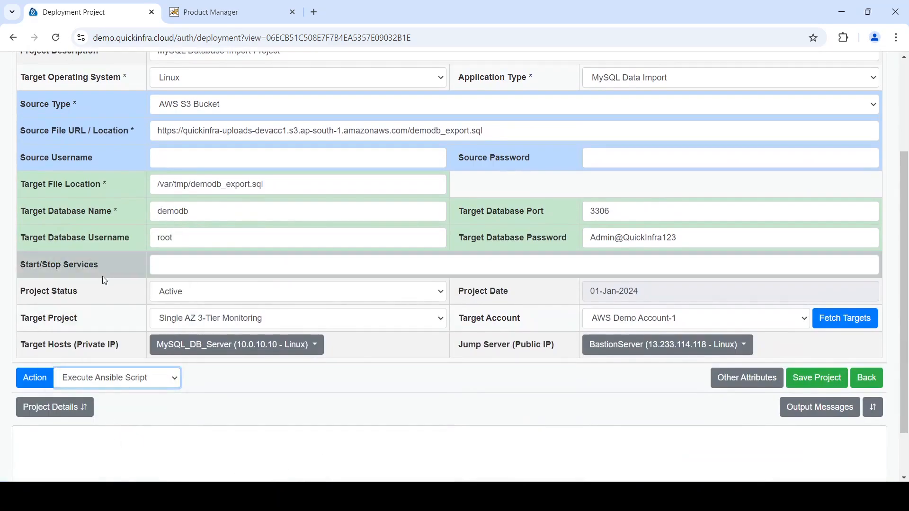
left_click(38, 386)
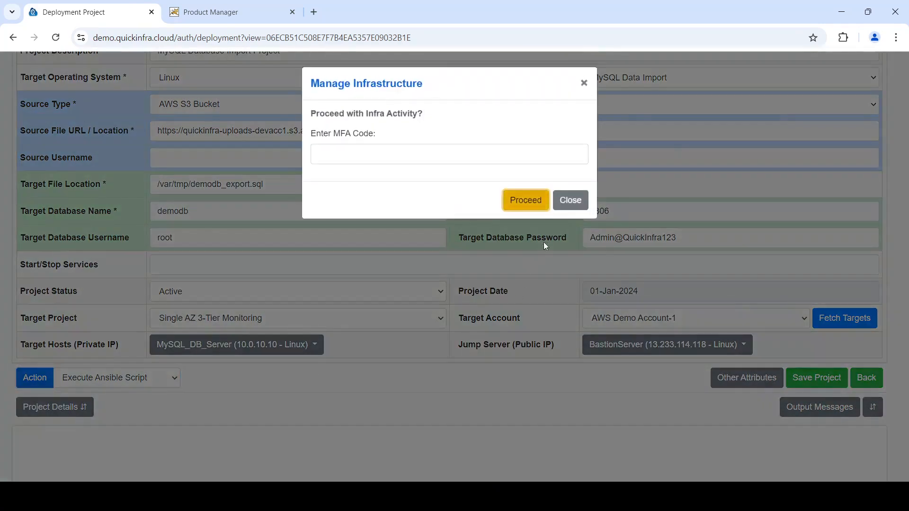
left_click(535, 195)
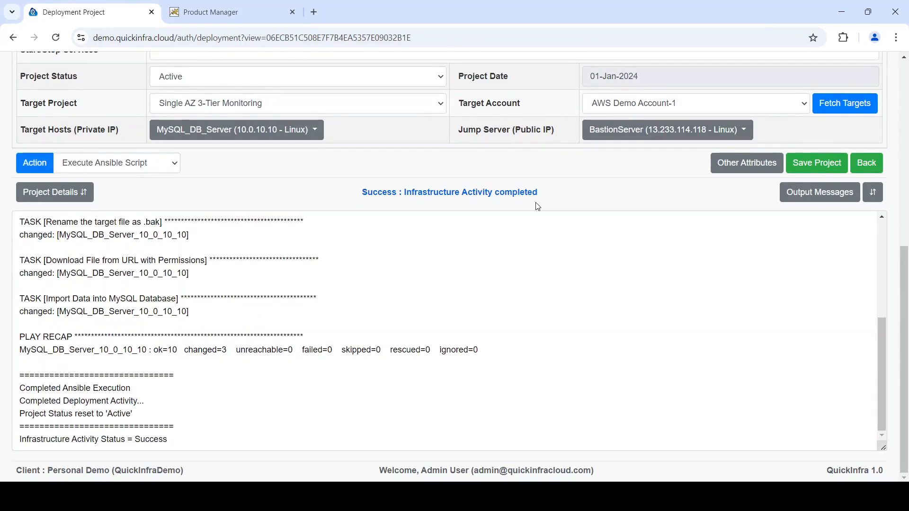
Check the restored product list in the Product Manager tab, then return to the QuickInfra tab
left_click(213, 11)
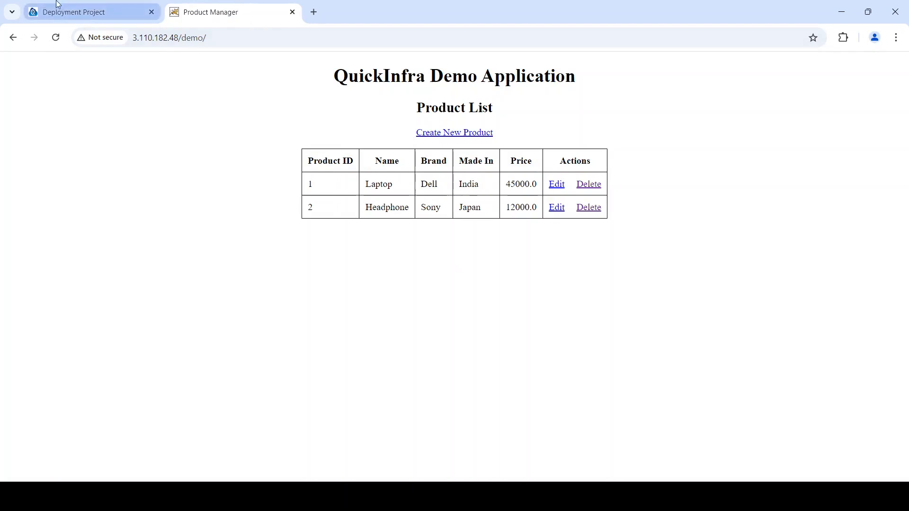
left_click(69, 15)
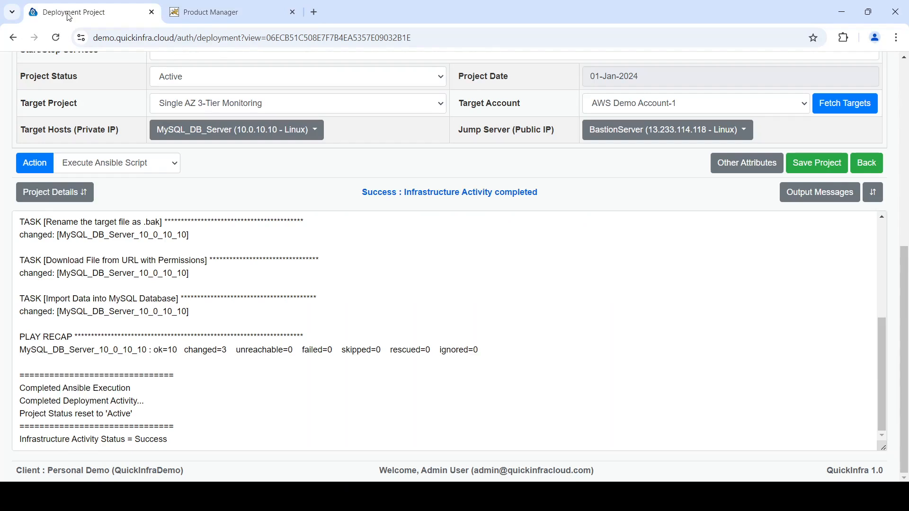
Change the source file URL's file name to demodb_export2.sql
scroll(366, 140, "up", 5)
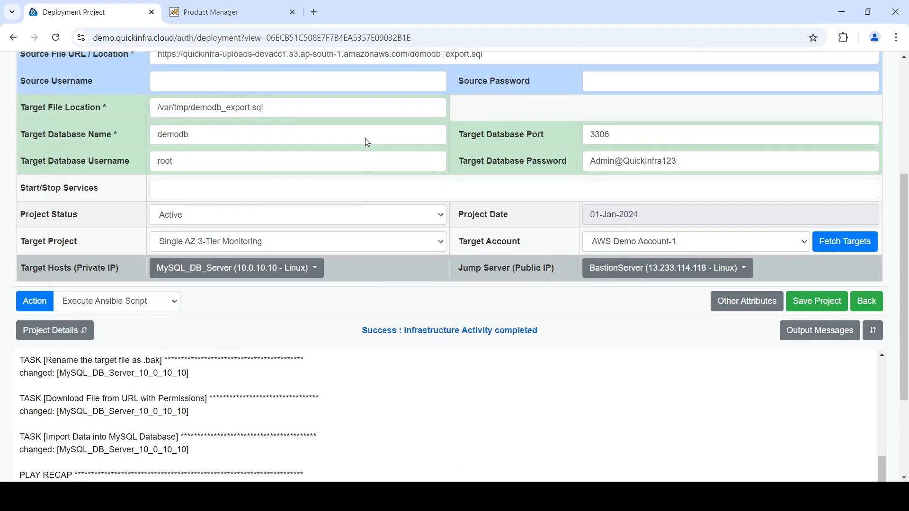
left_click(471, 176)
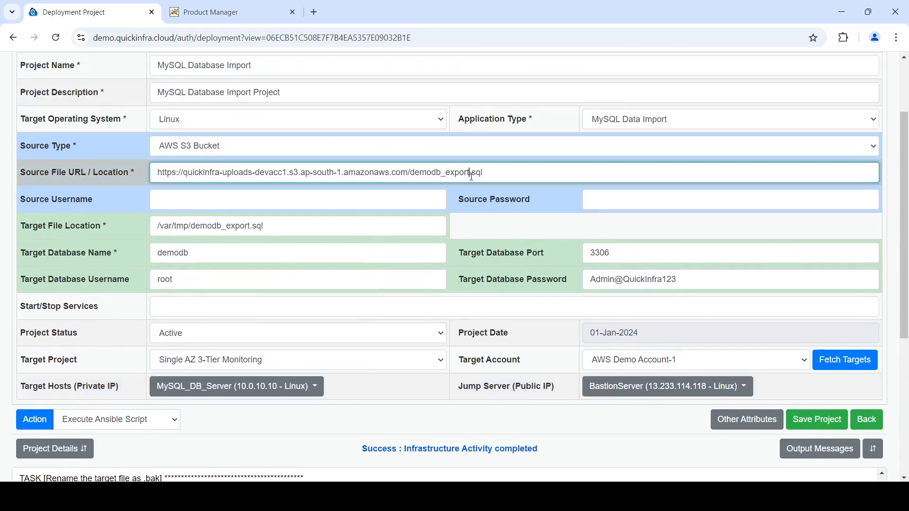
type("2")
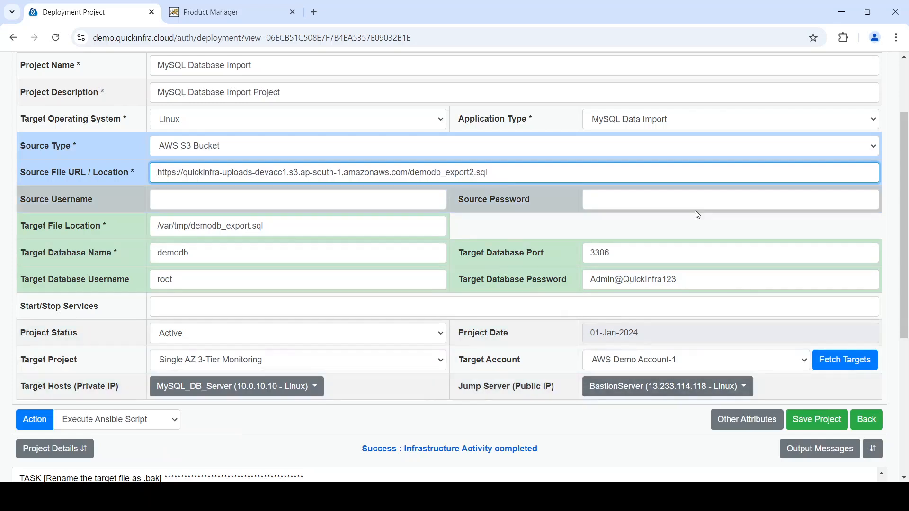
Open the Projects Dashboard from the side menu
scroll(698, 213, "up", 3)
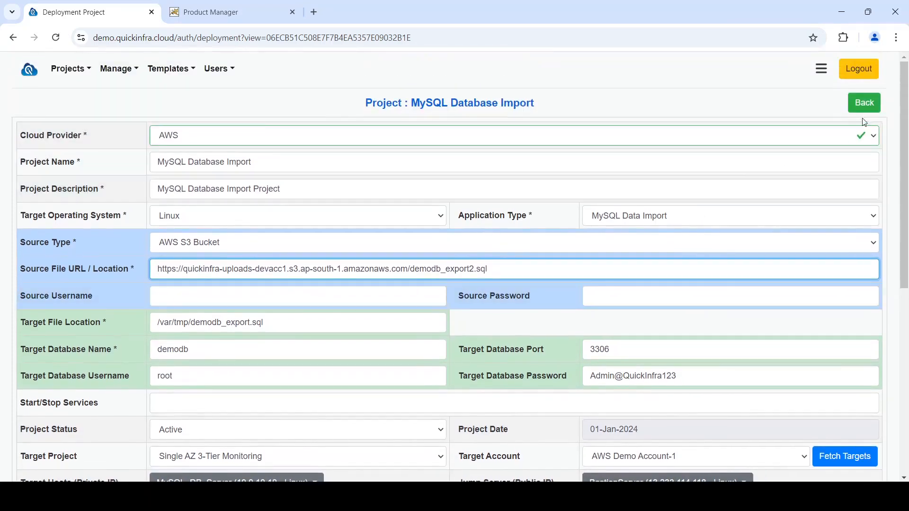
left_click(821, 69)
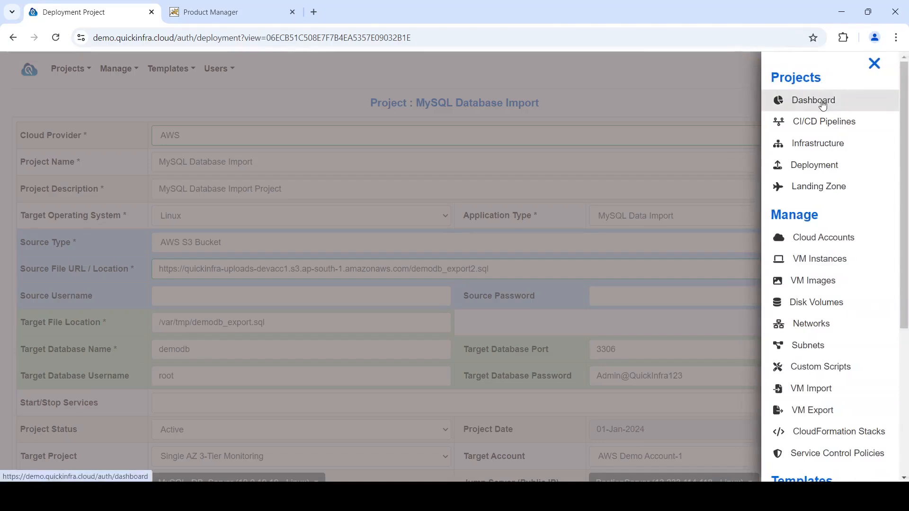
left_click(823, 105)
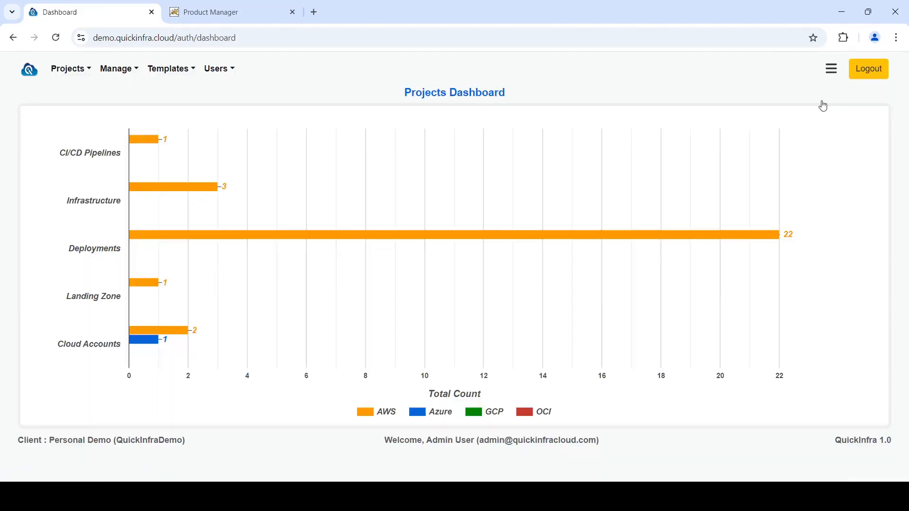